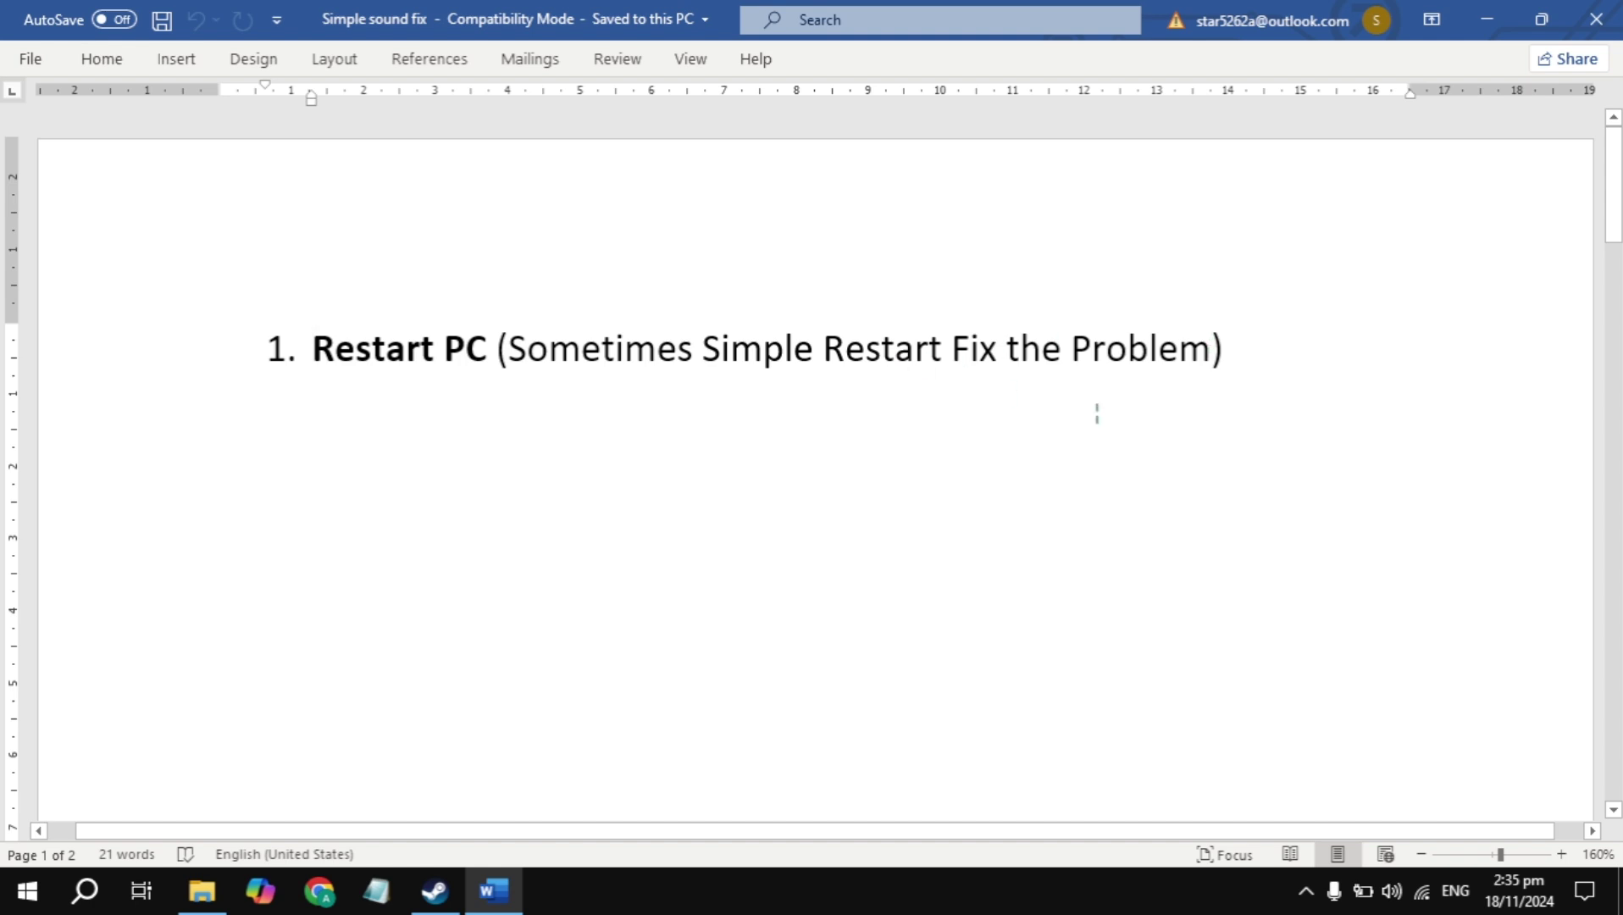
scroll(1098, 414, "down", 5)
scroll(1098, 413, "down", 5)
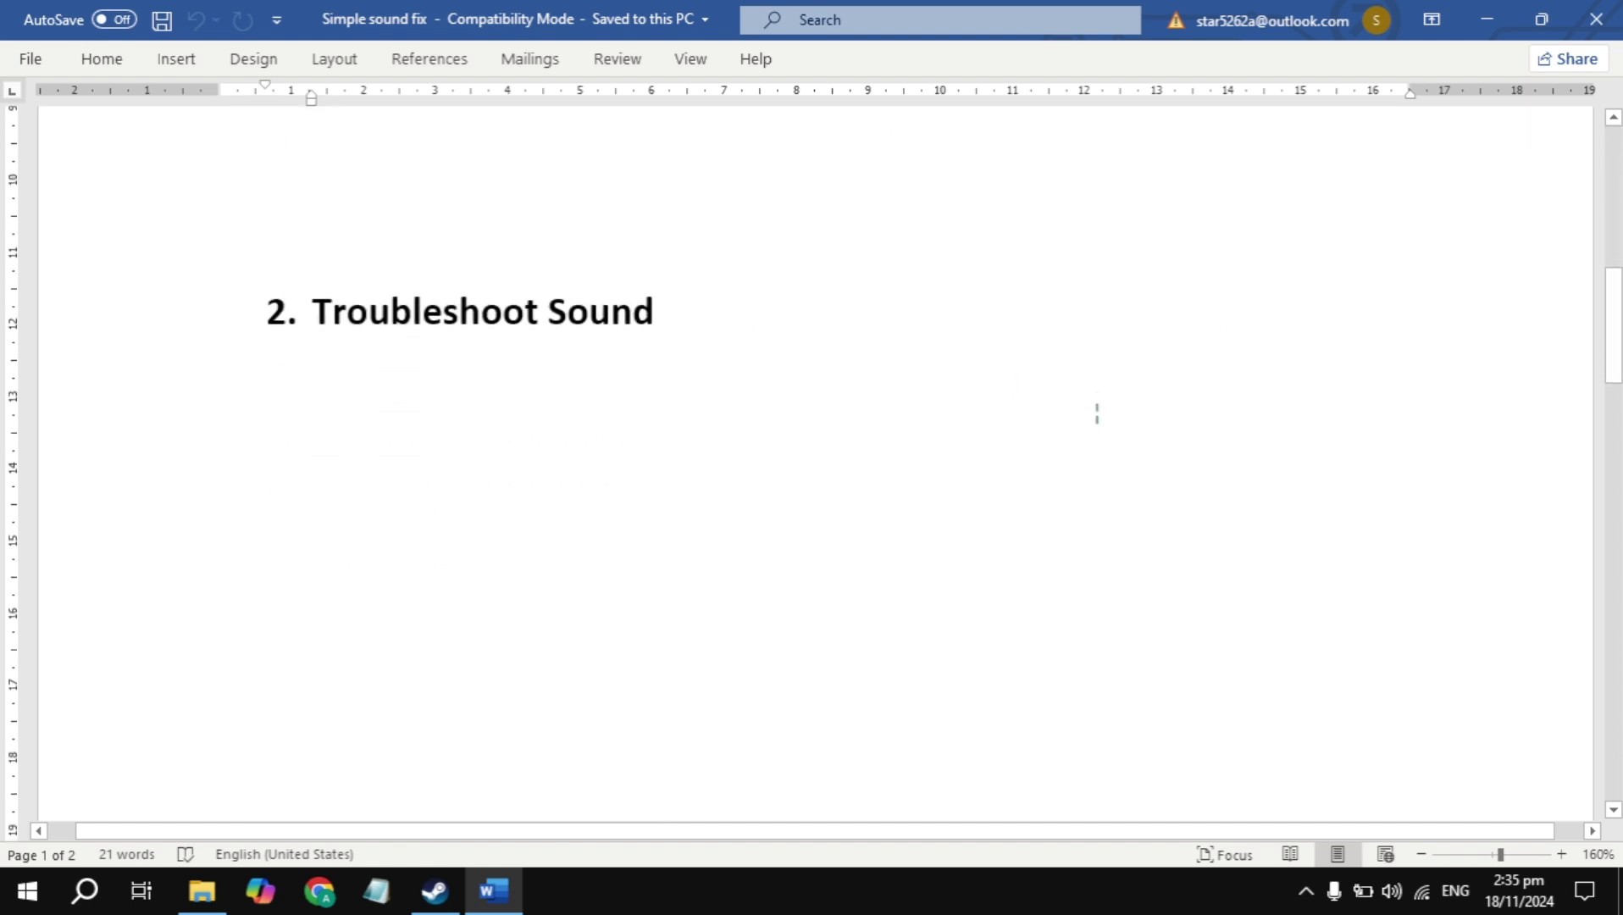
Step: Reach the Additional troubleshooters list from a 'troubleshoot' search
left_click(1487, 20)
left_click(85, 891)
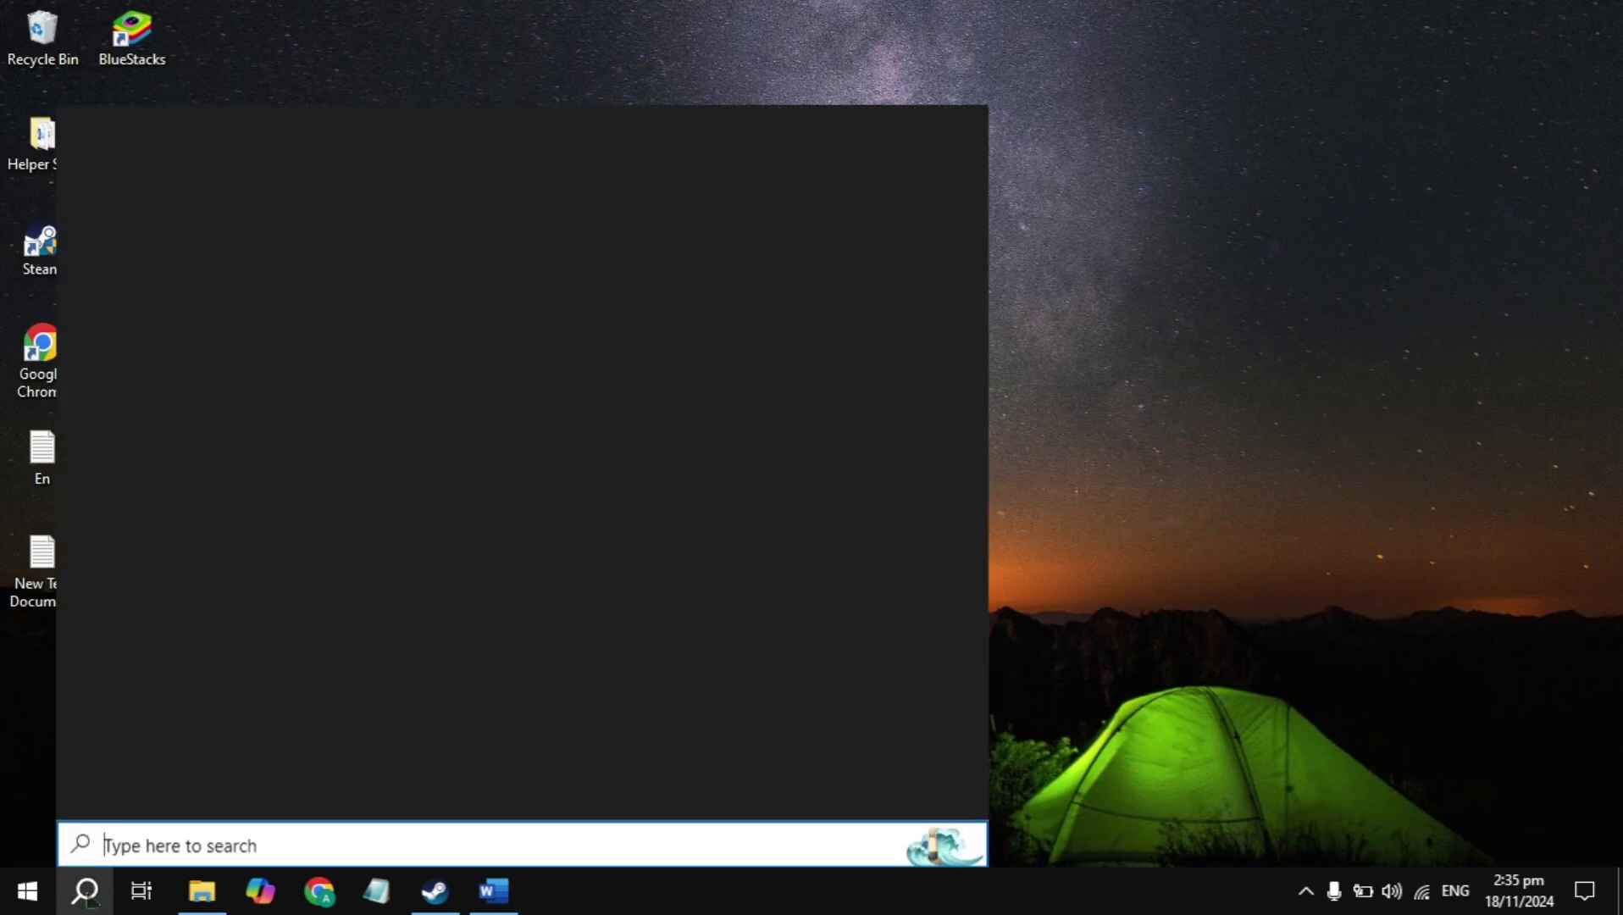
type("tro")
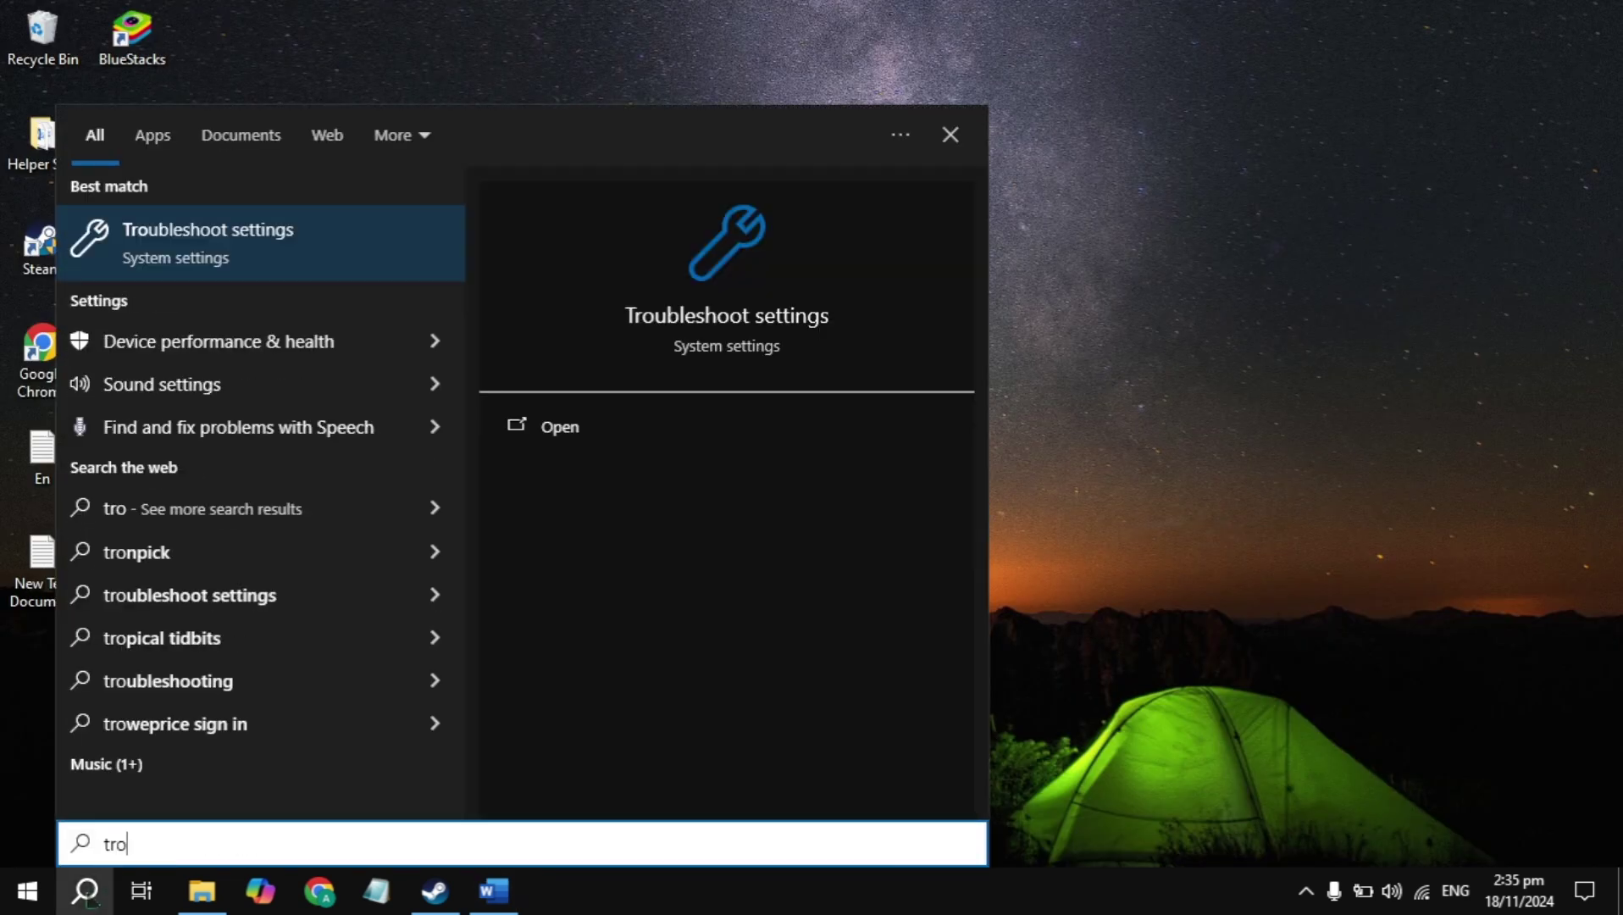
key("Return")
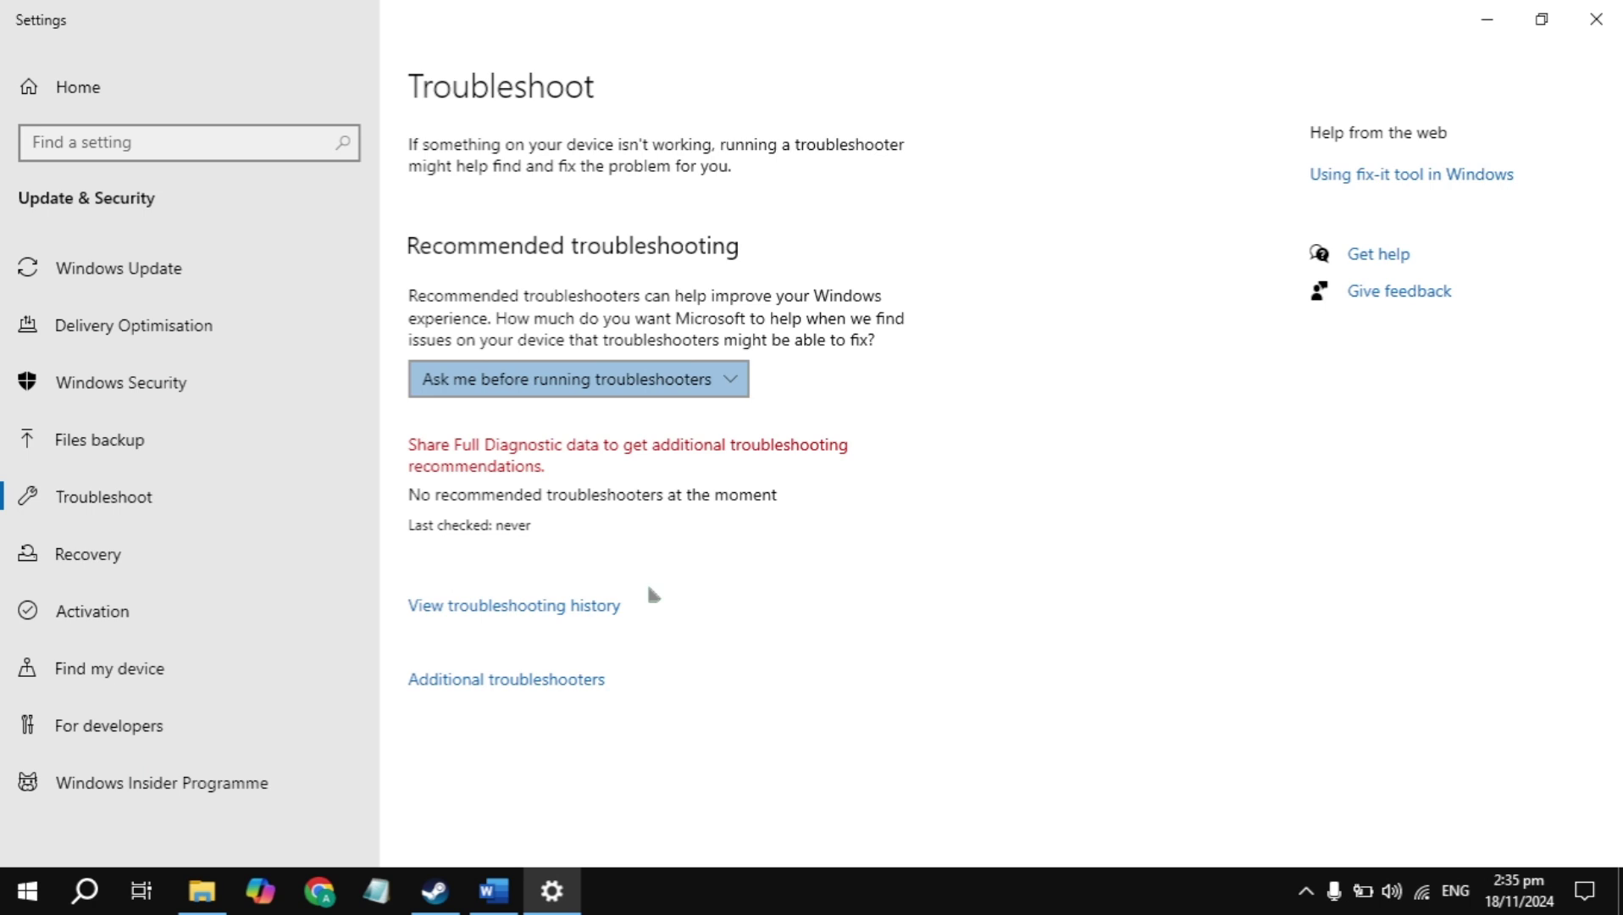
left_click(432, 687)
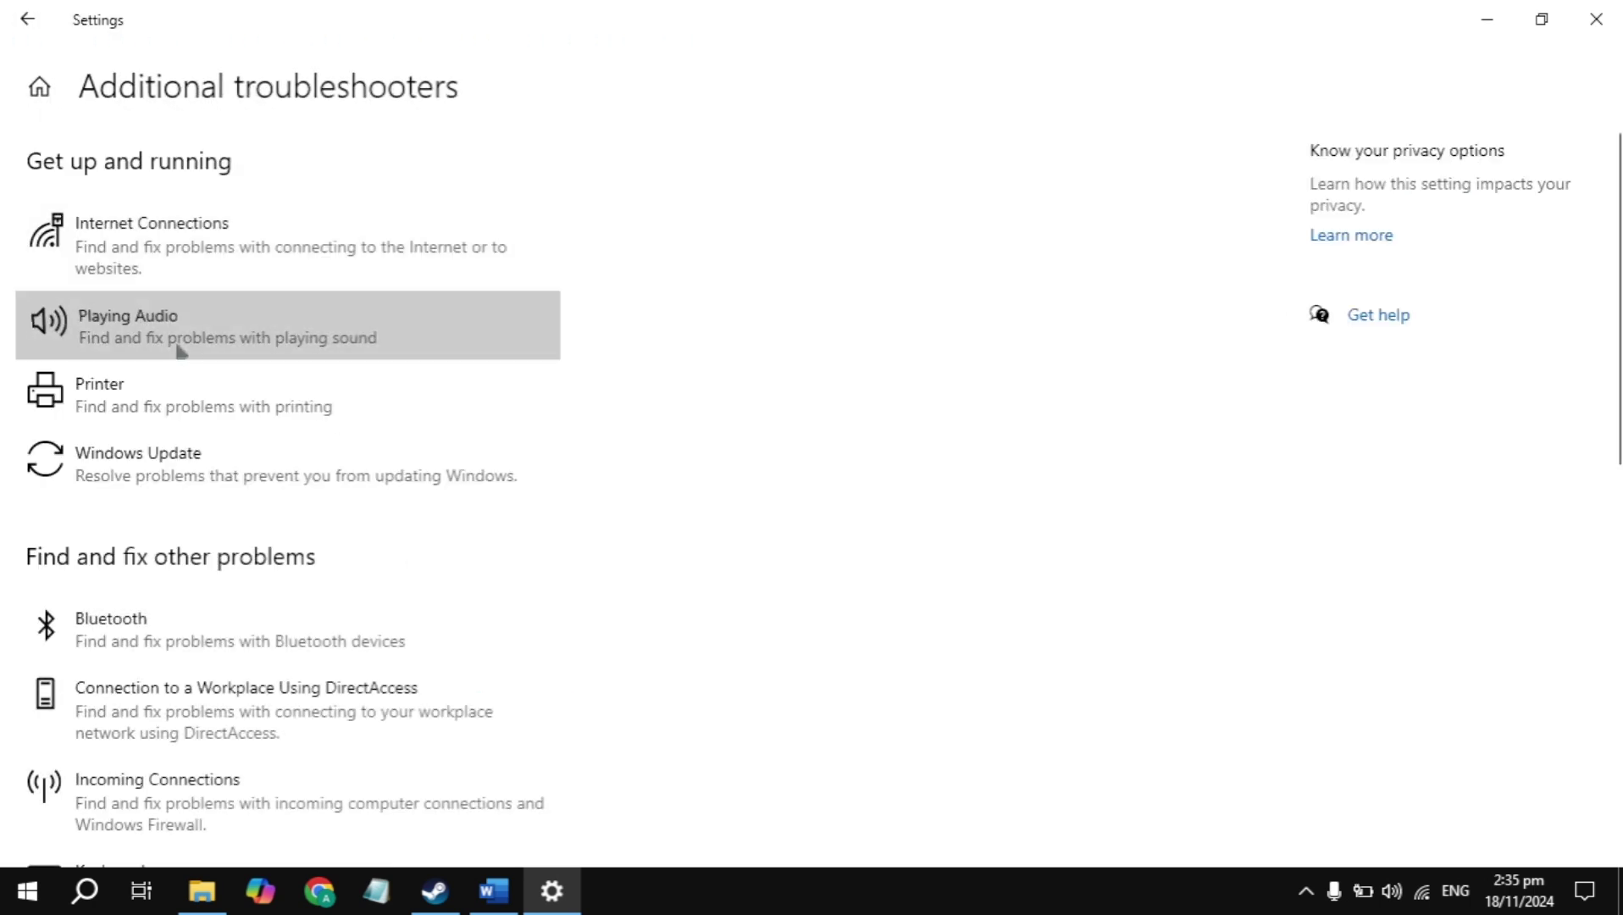
Step: Run the Playing Audio troubleshooter, then dismiss it and close Settings
left_click(178, 352)
left_click(442, 406)
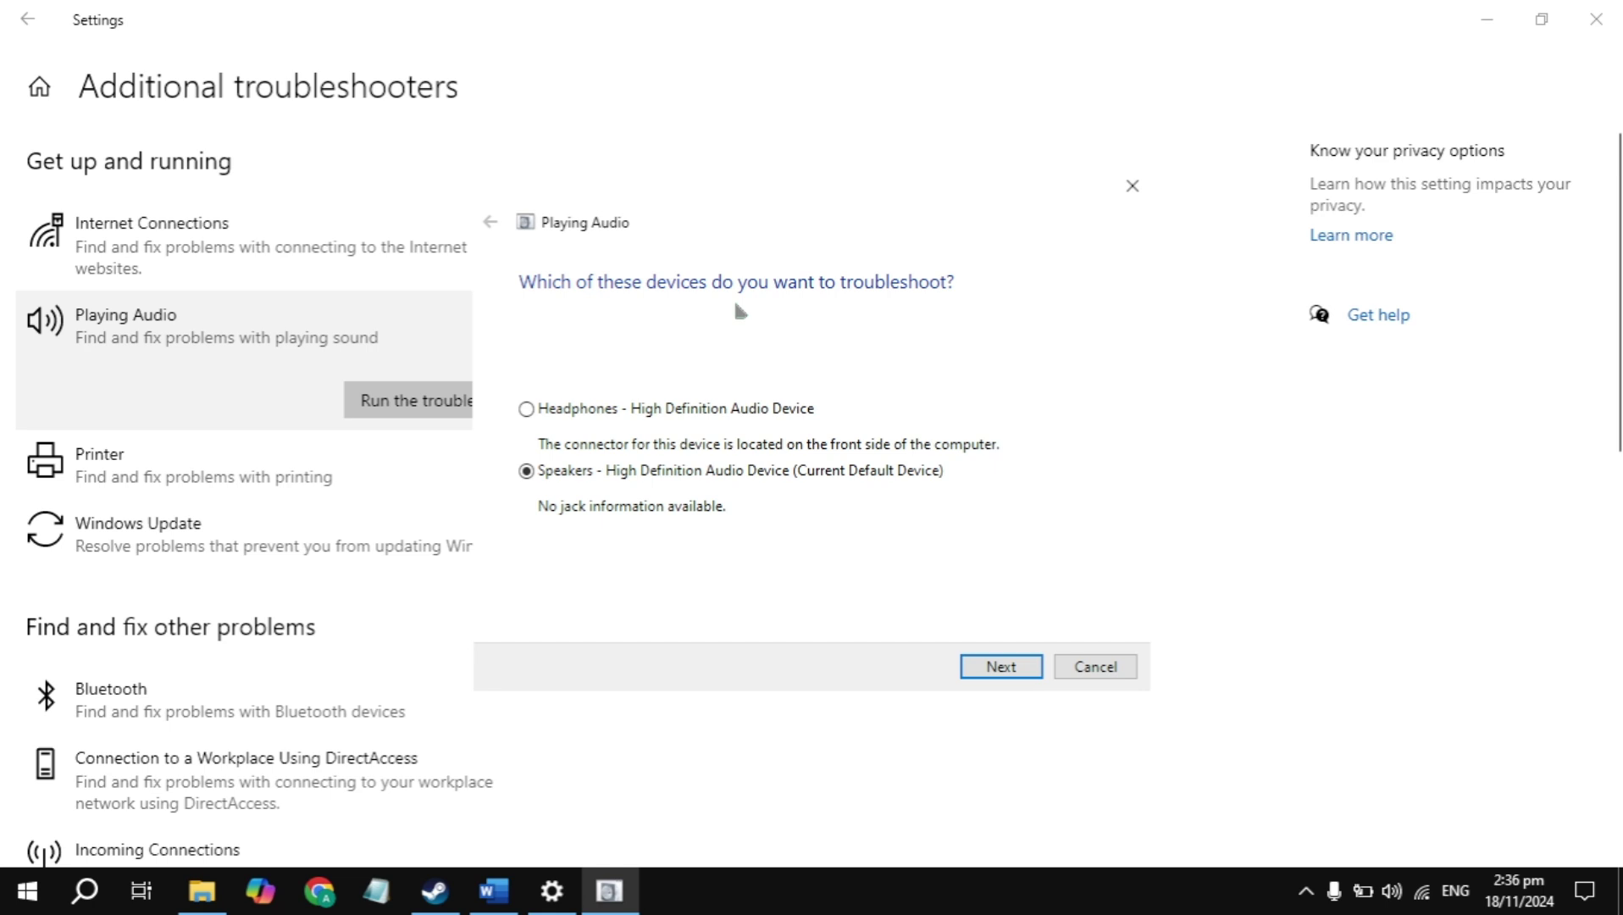
left_click(1132, 185)
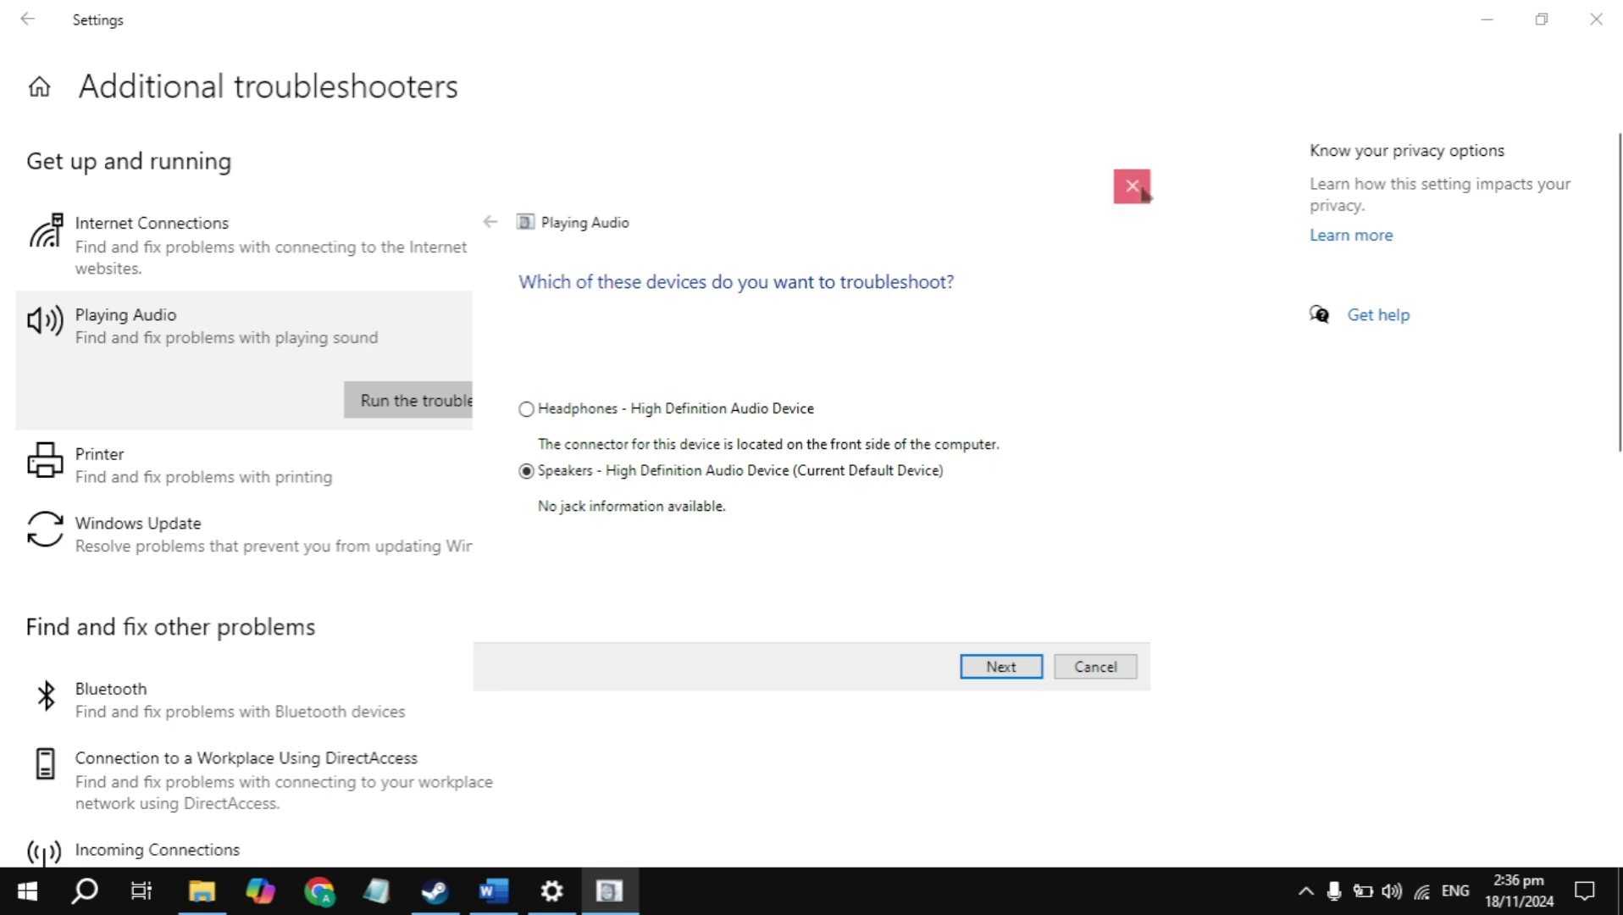
left_click(1595, 19)
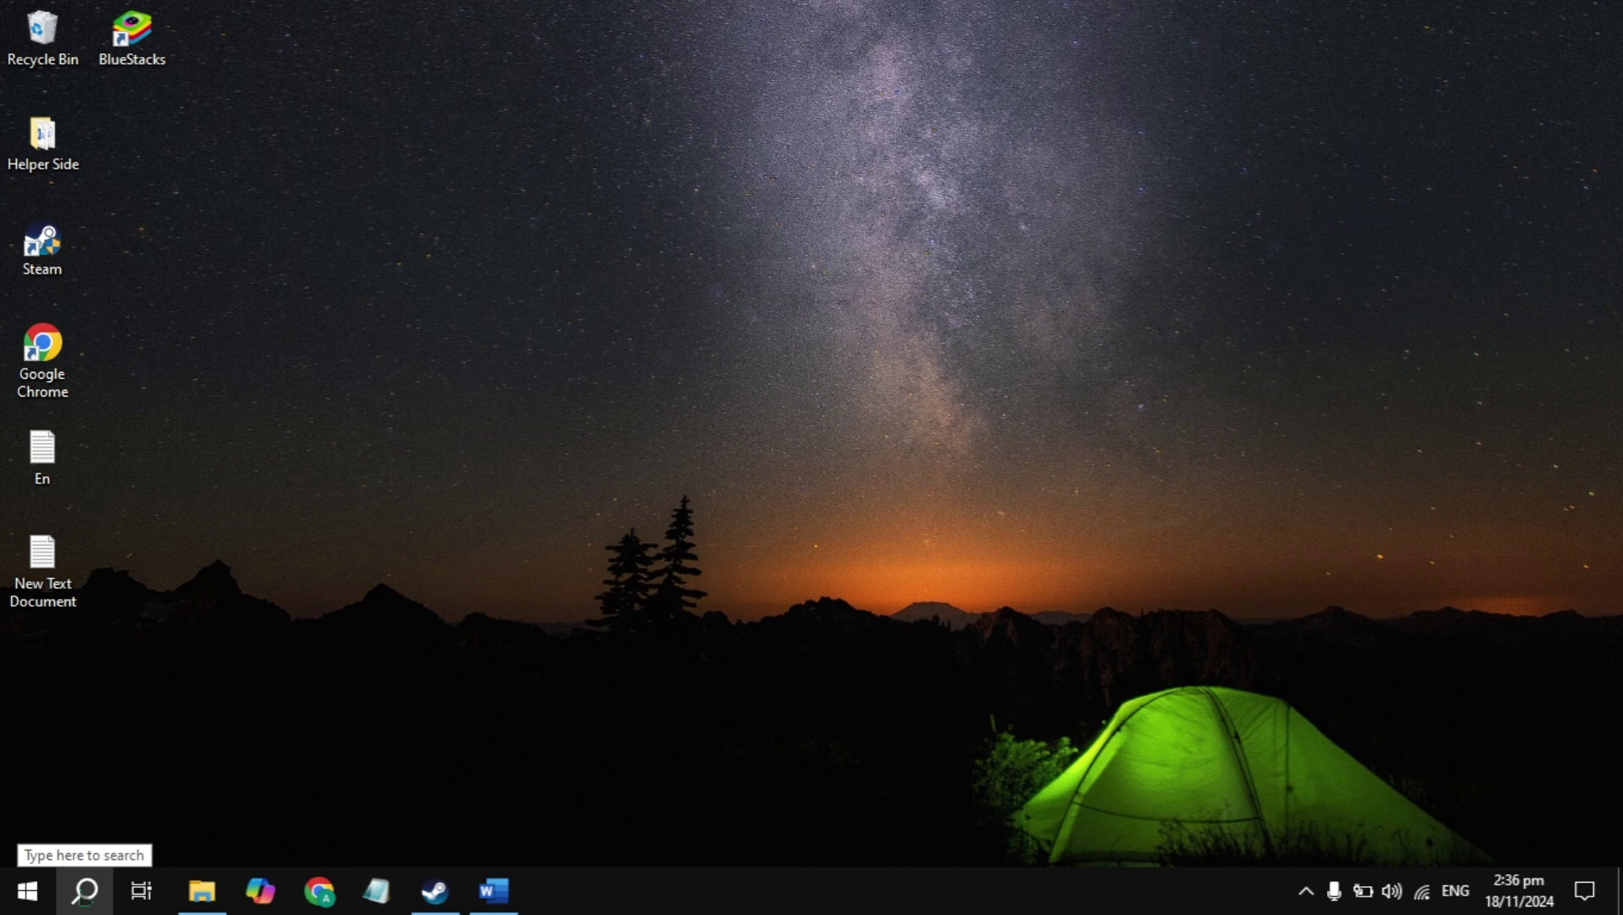
Step: Confirm Speakers as the output device with master volume at 100, then close Sound settings
left_click(85, 892)
type("sou")
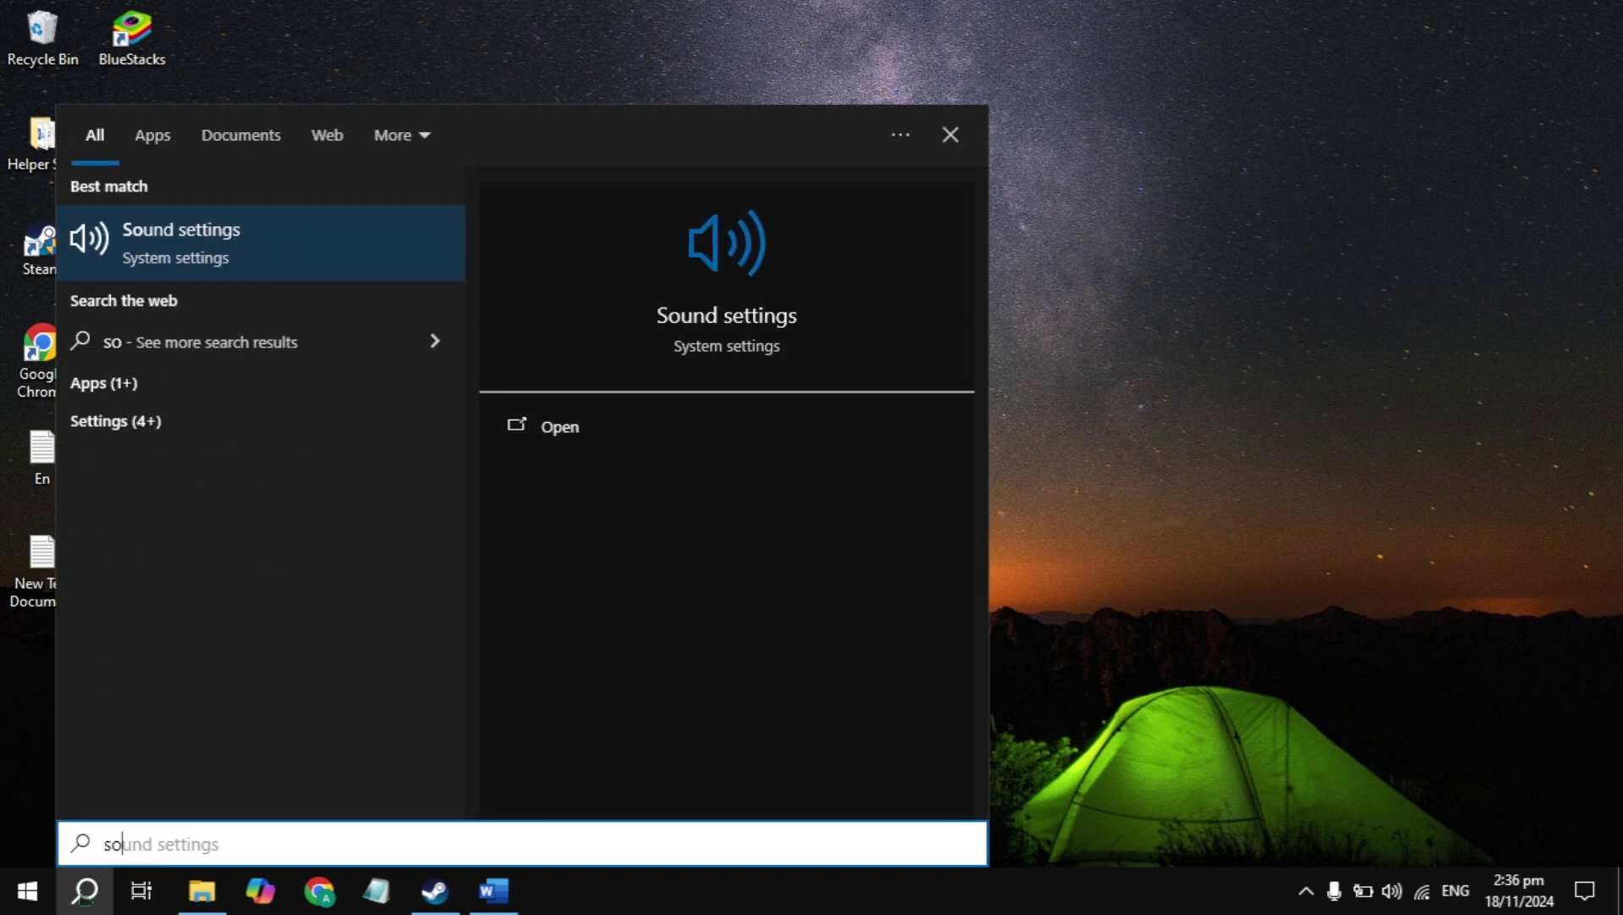
key("Return")
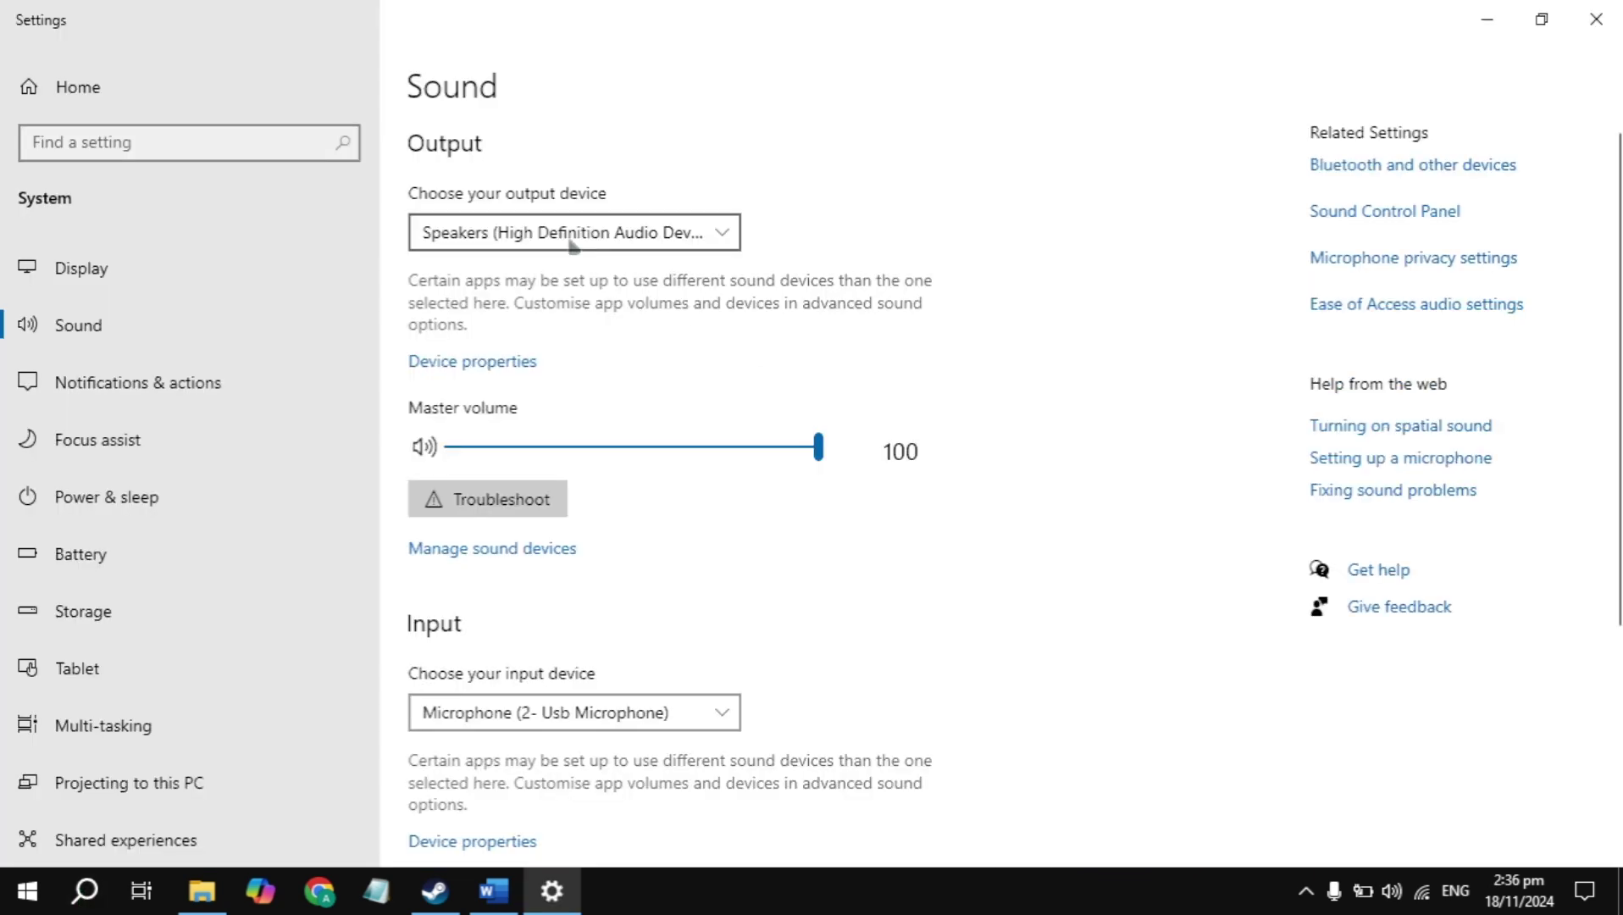
left_click(545, 239)
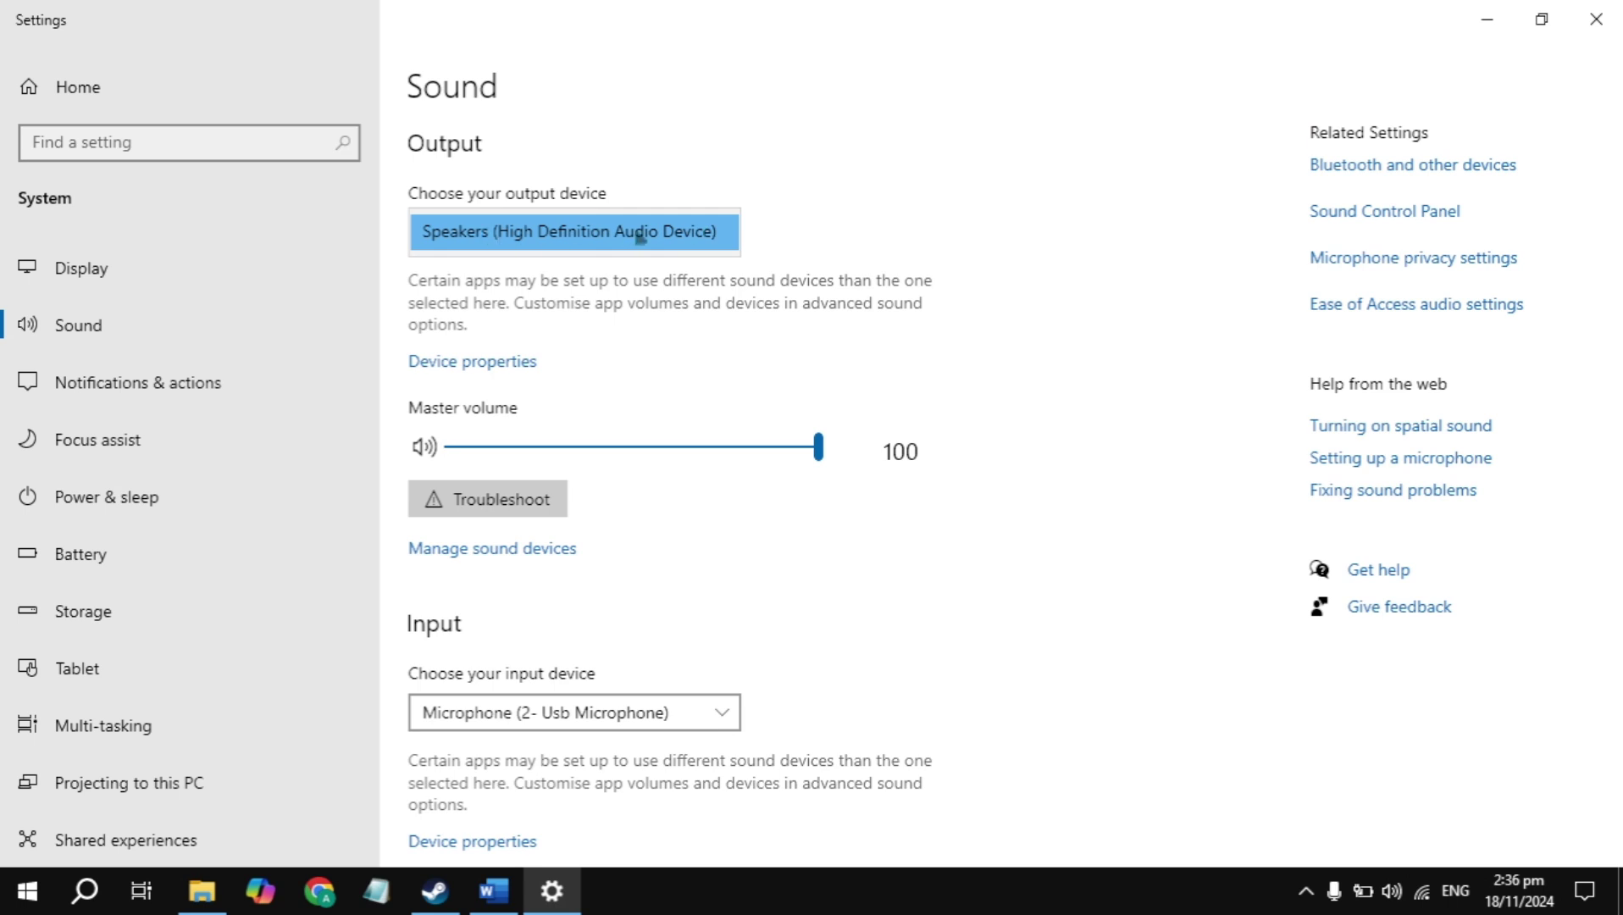
left_click(598, 297)
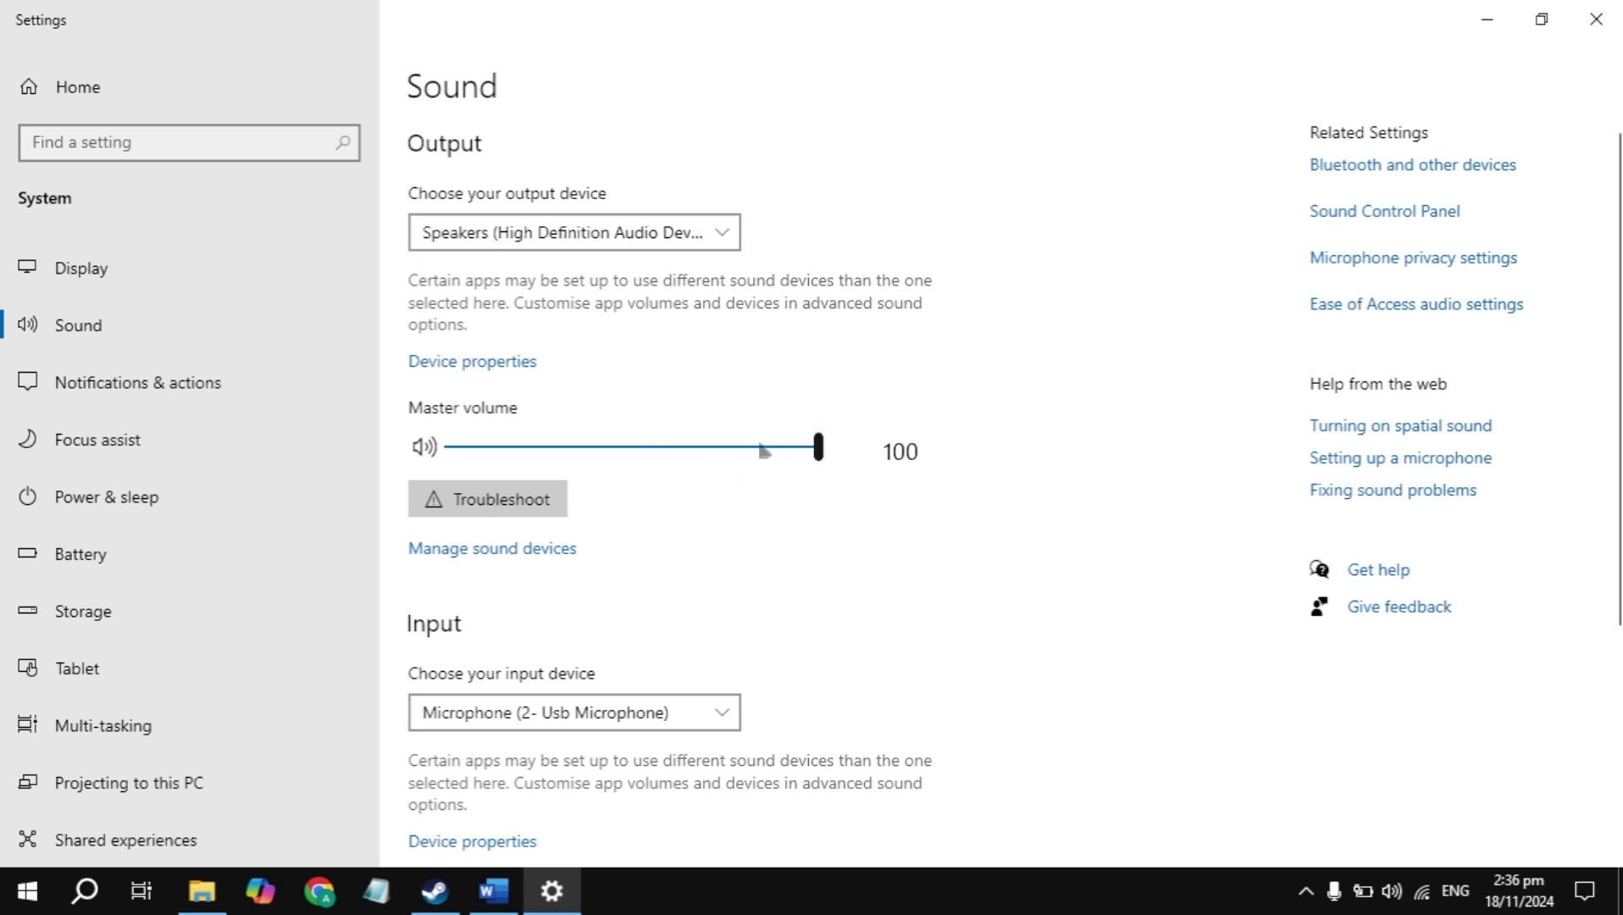
left_click_drag(762, 450, 923, 445)
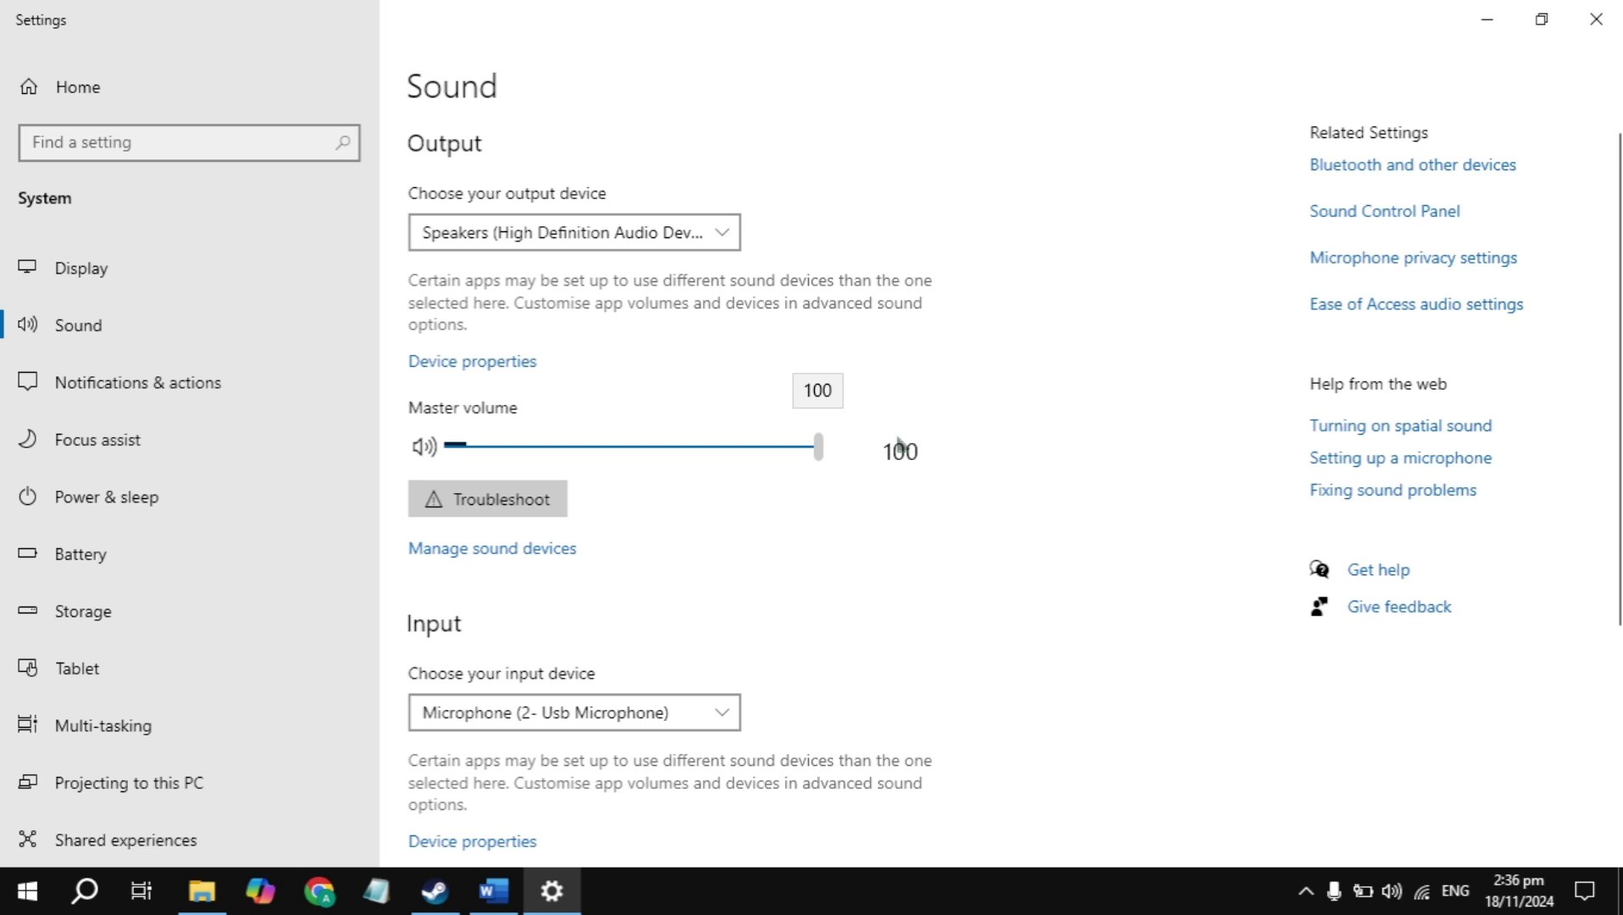
scroll(621, 514, "down", 3)
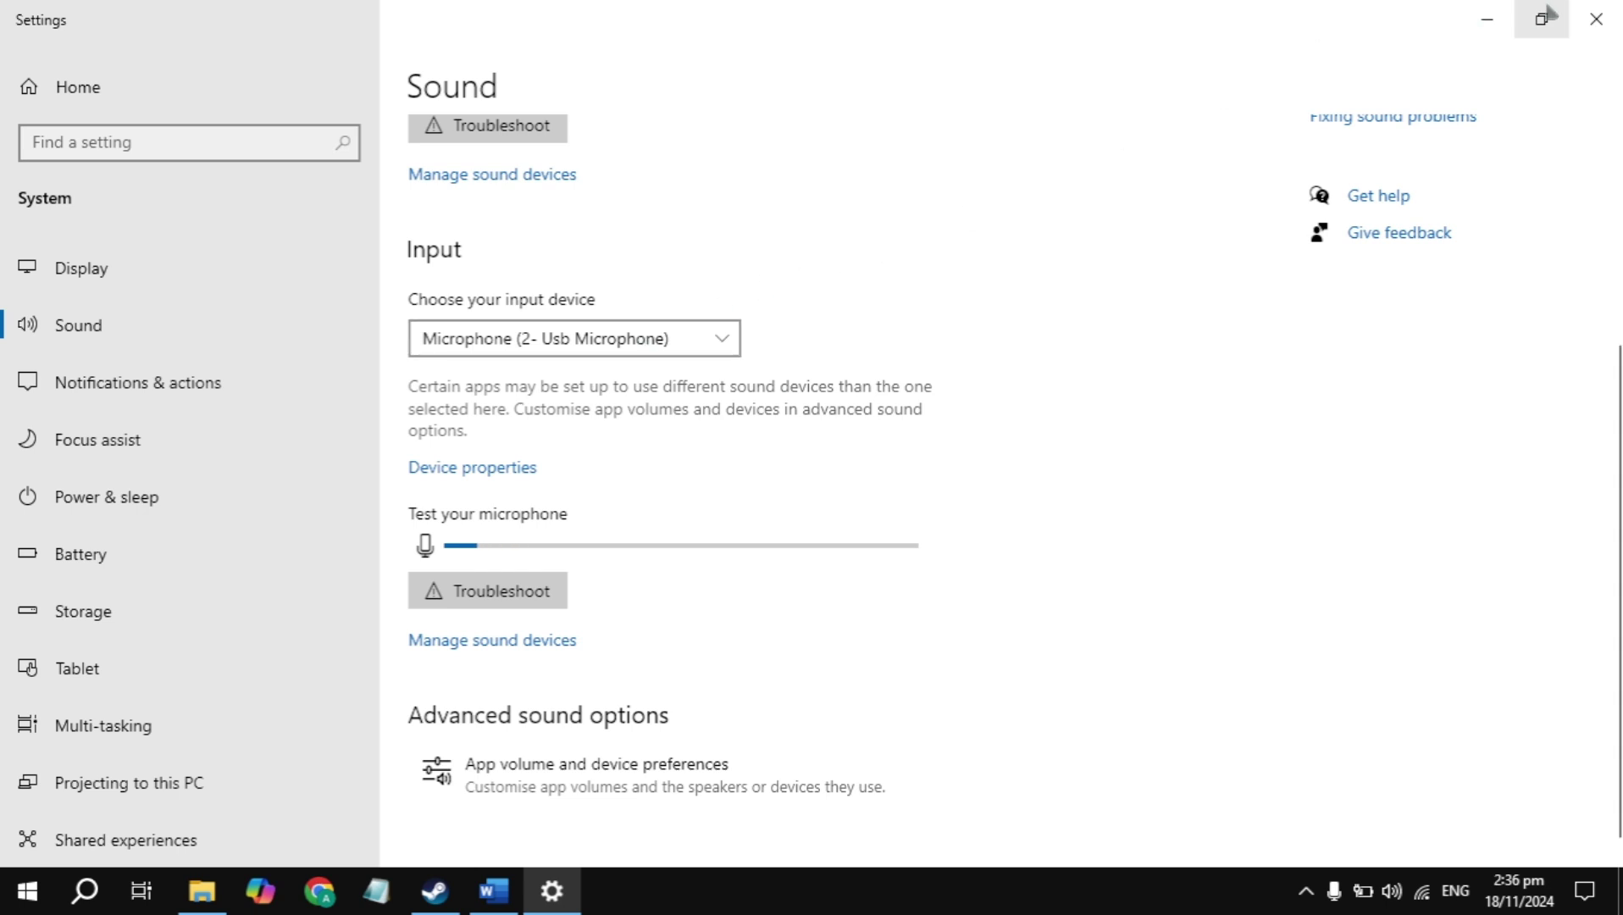
left_click(1609, 12)
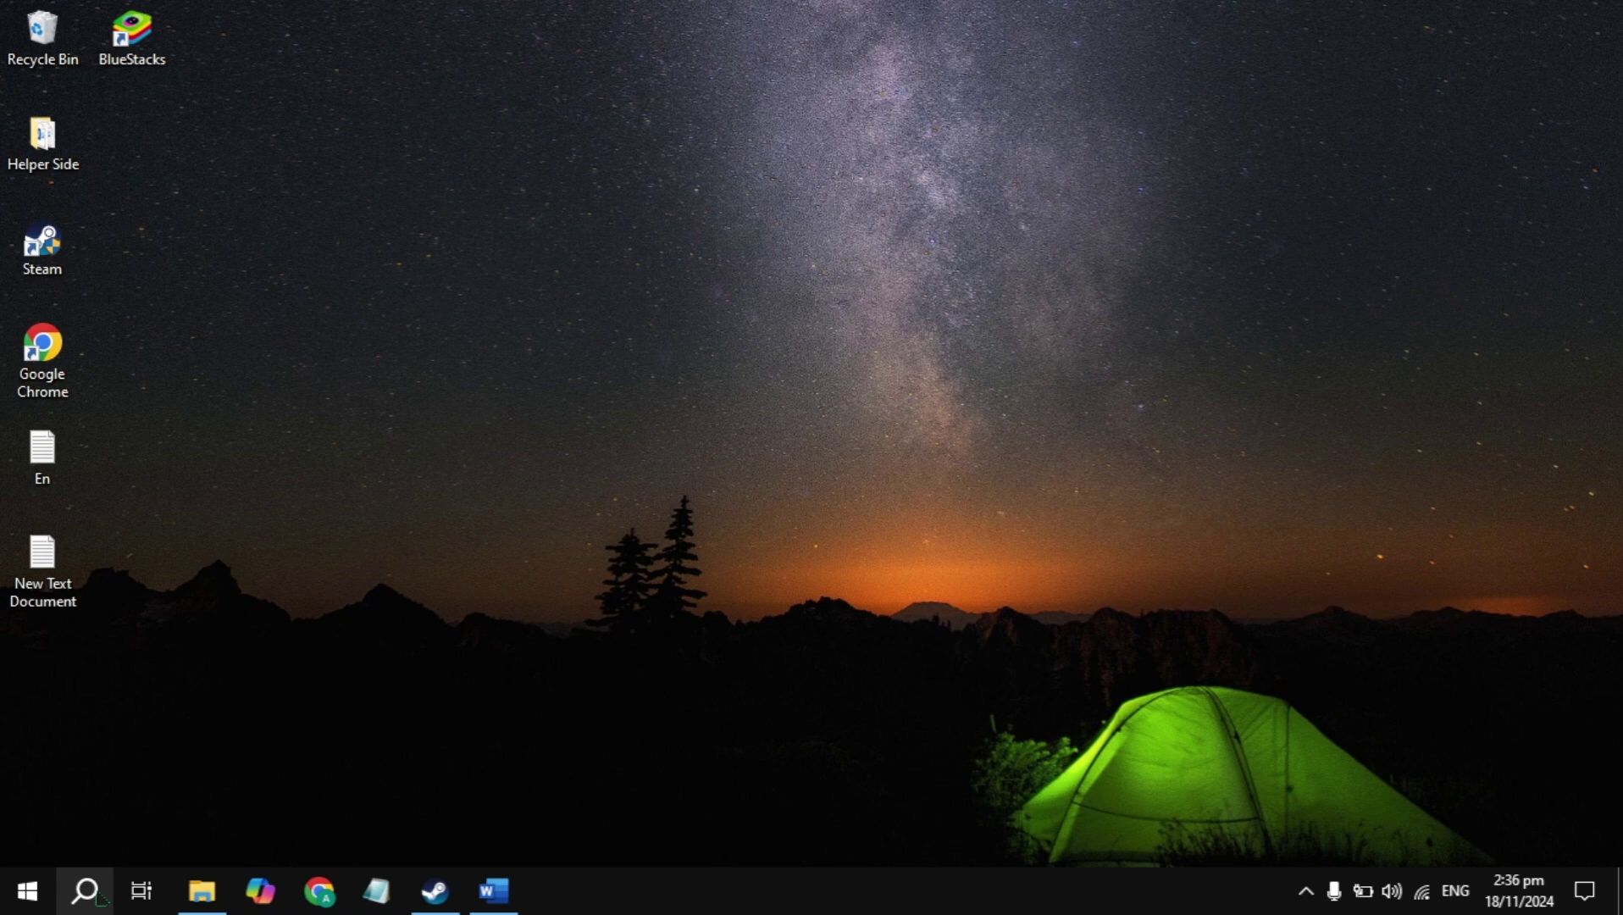
Step: Locate the Speakers device under Audio inputs and outputs in Device Manager
left_click(90, 896)
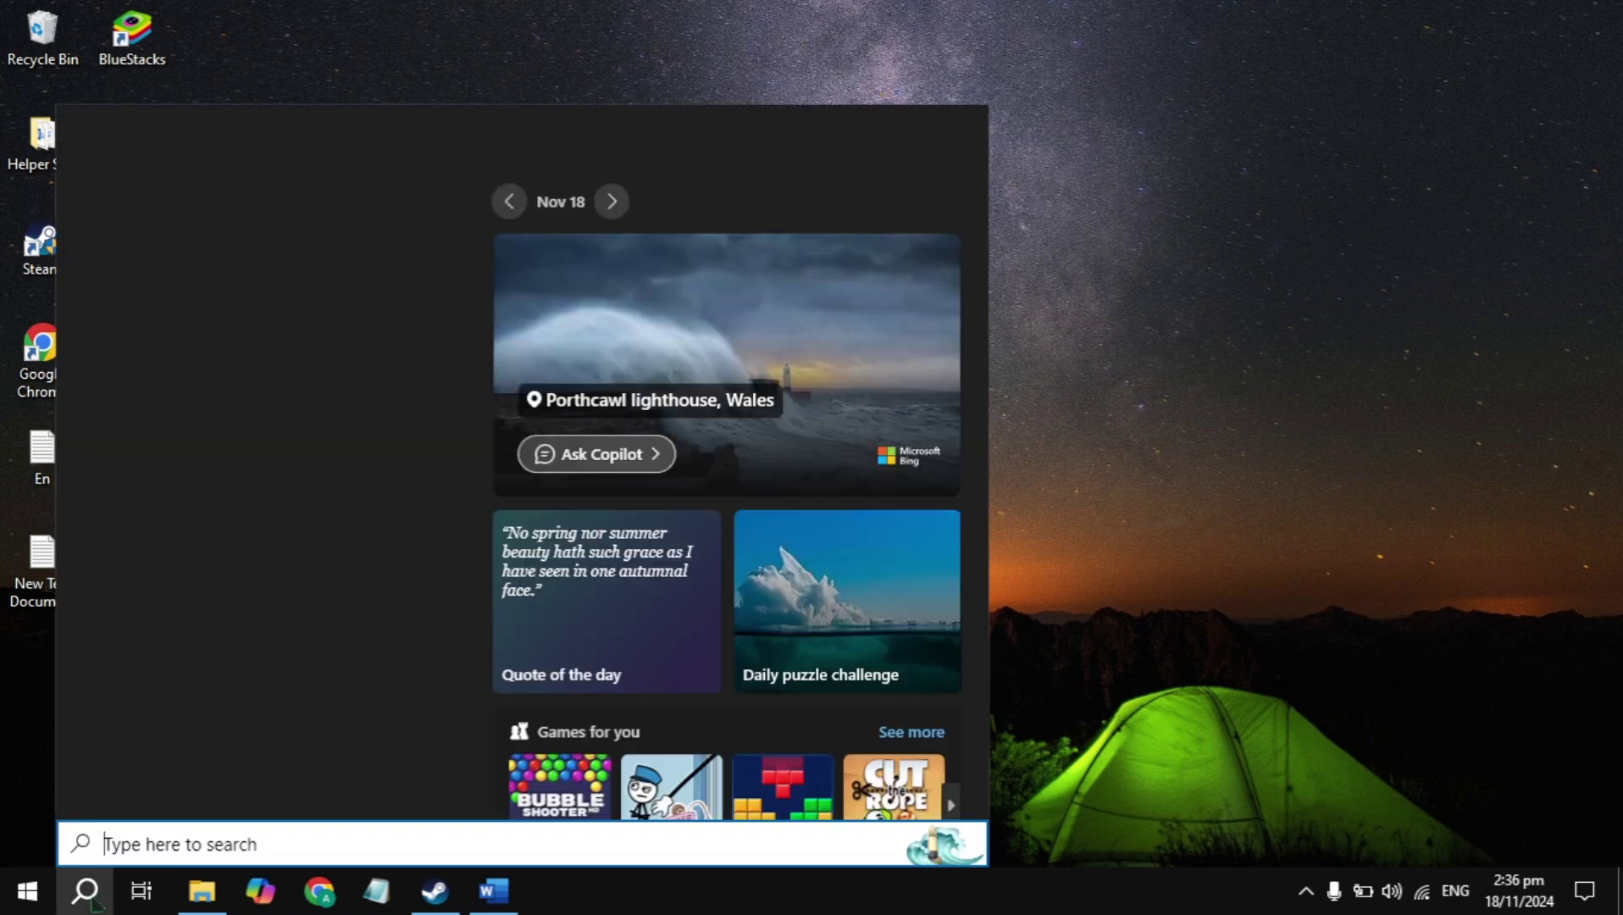
type("de")
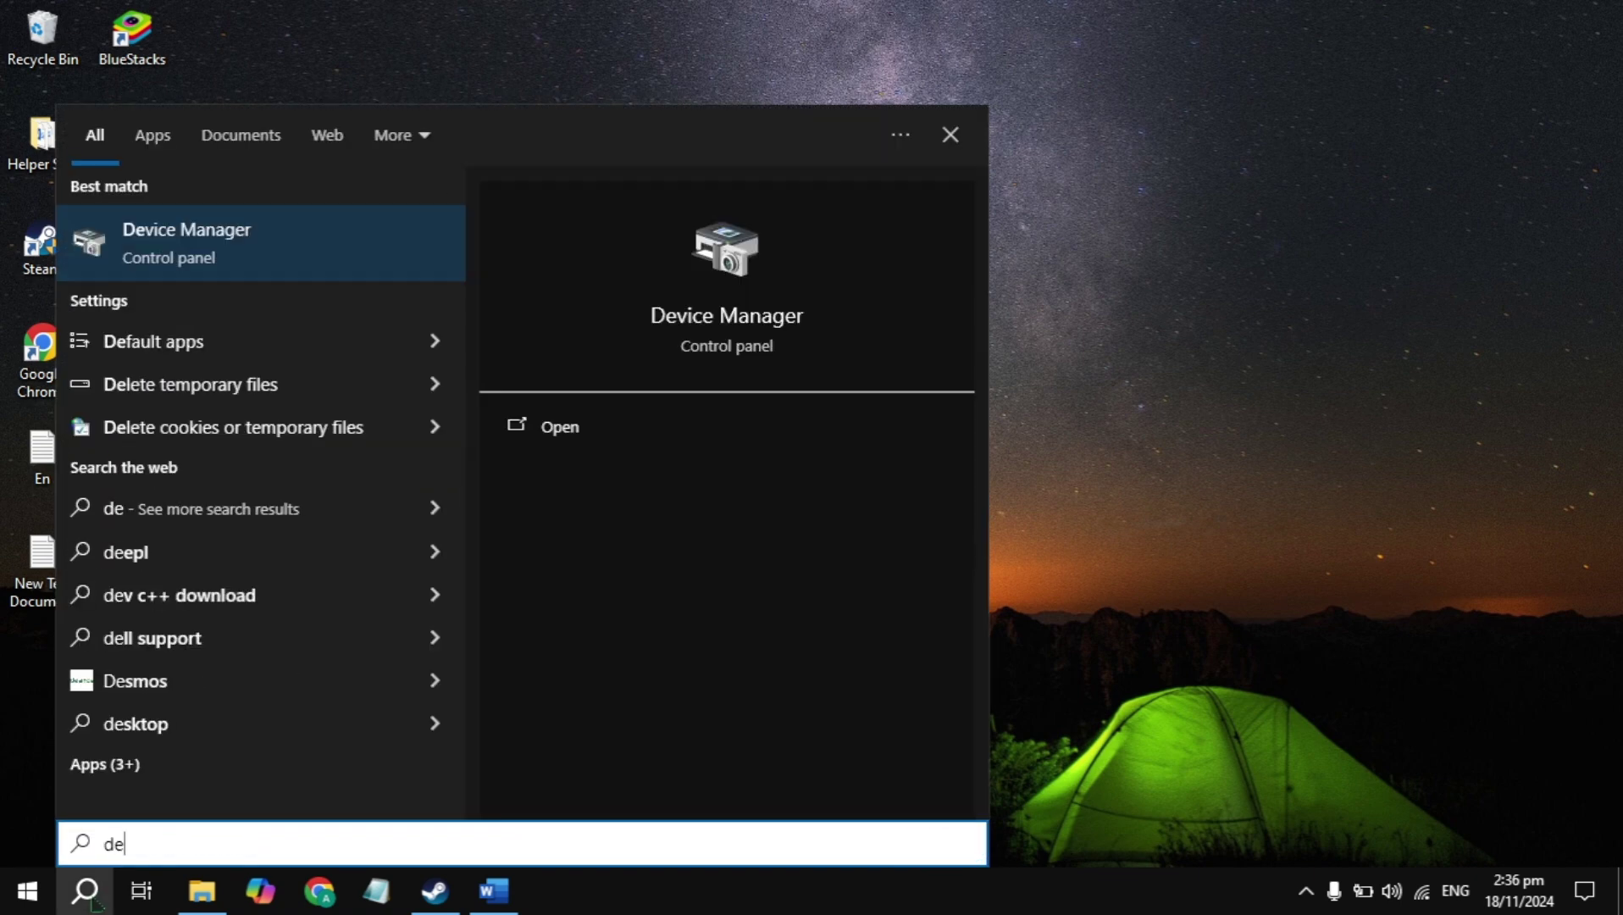
key("Return")
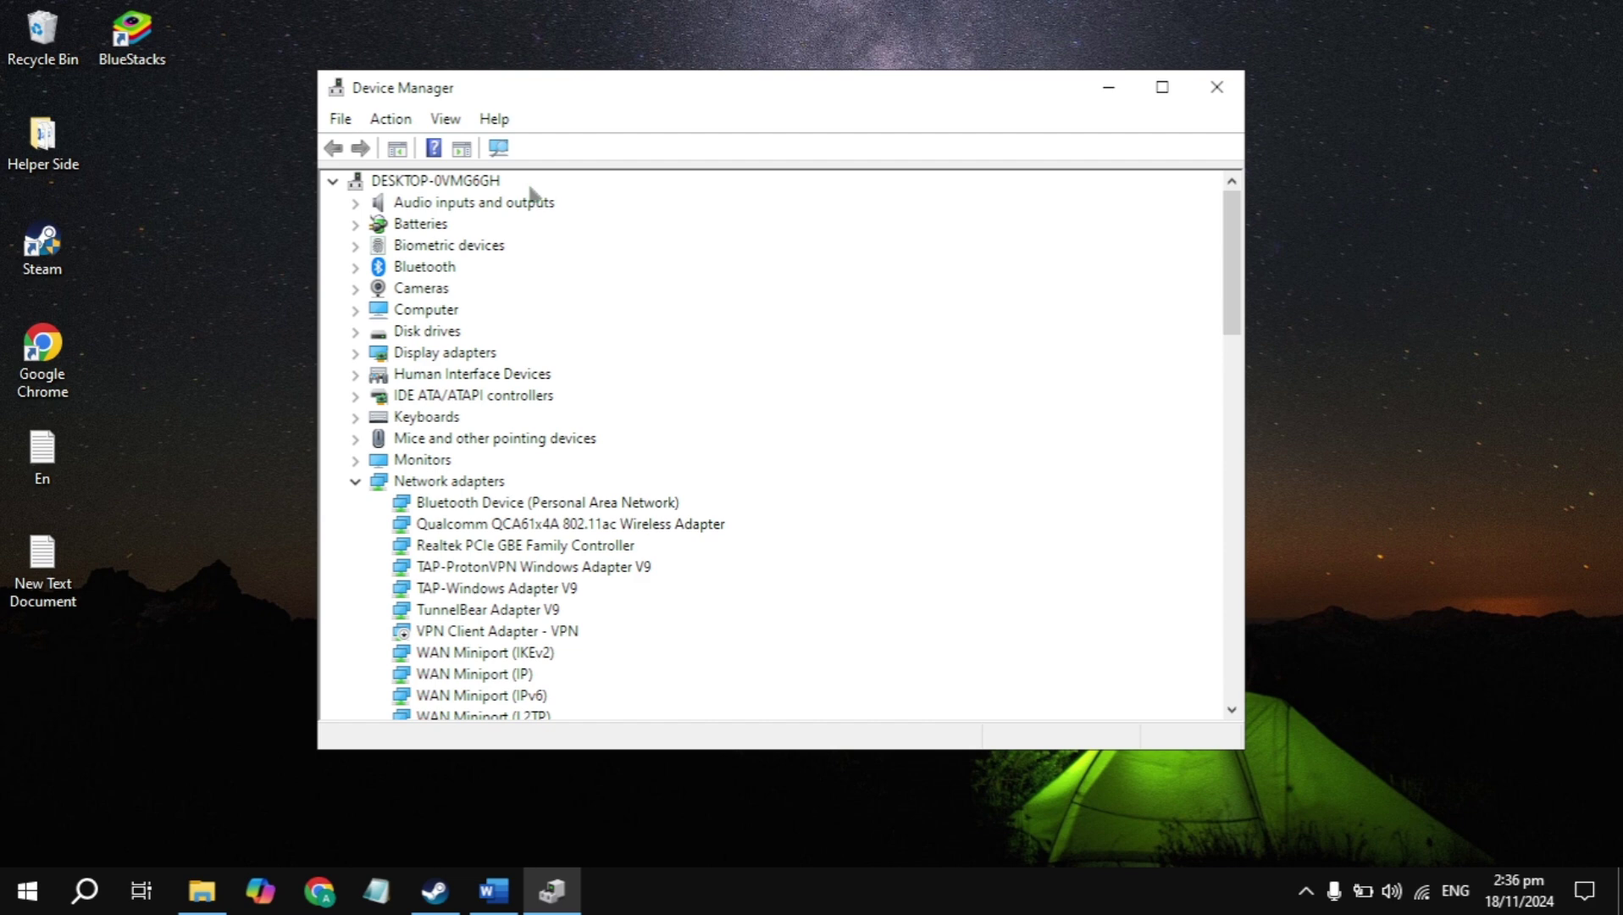
left_click(499, 208)
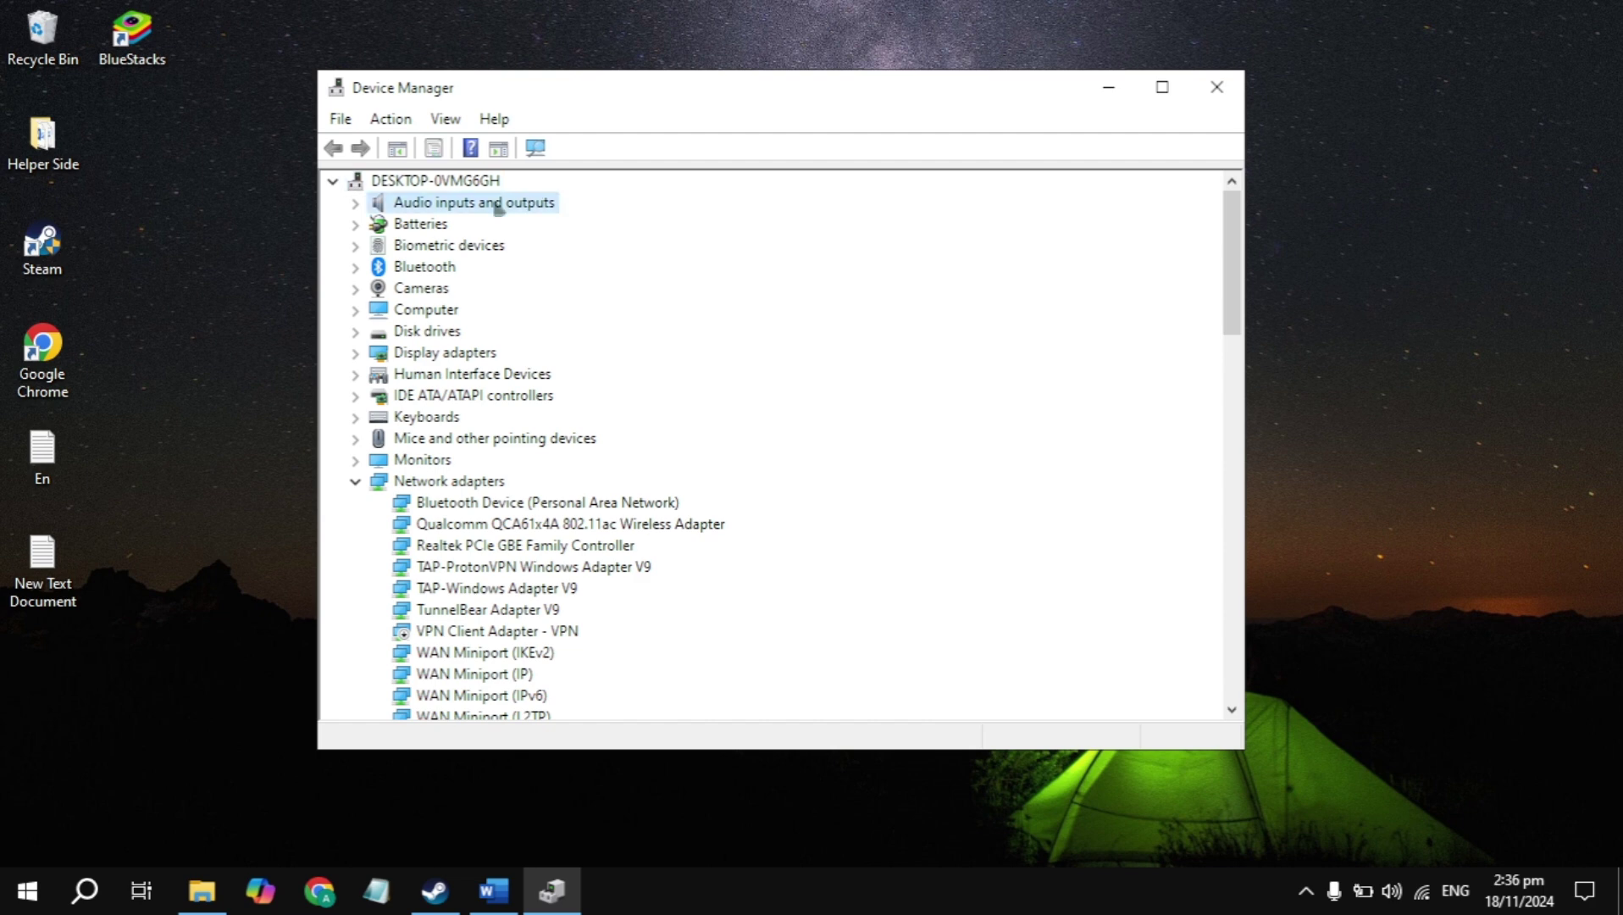
double_click(498, 210)
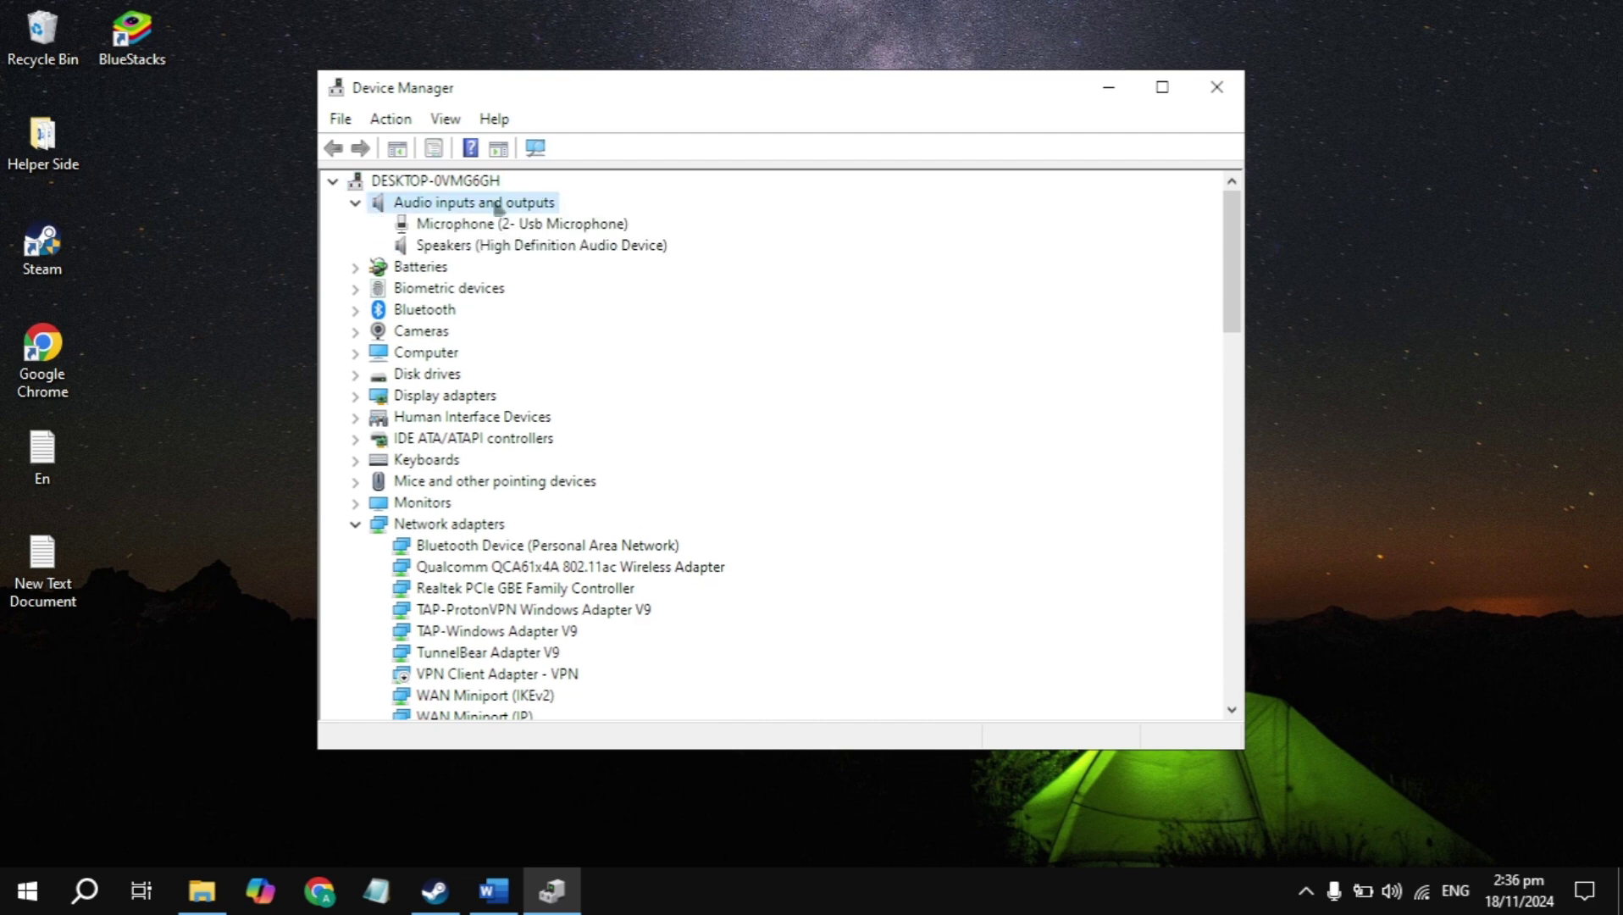
left_click(501, 249)
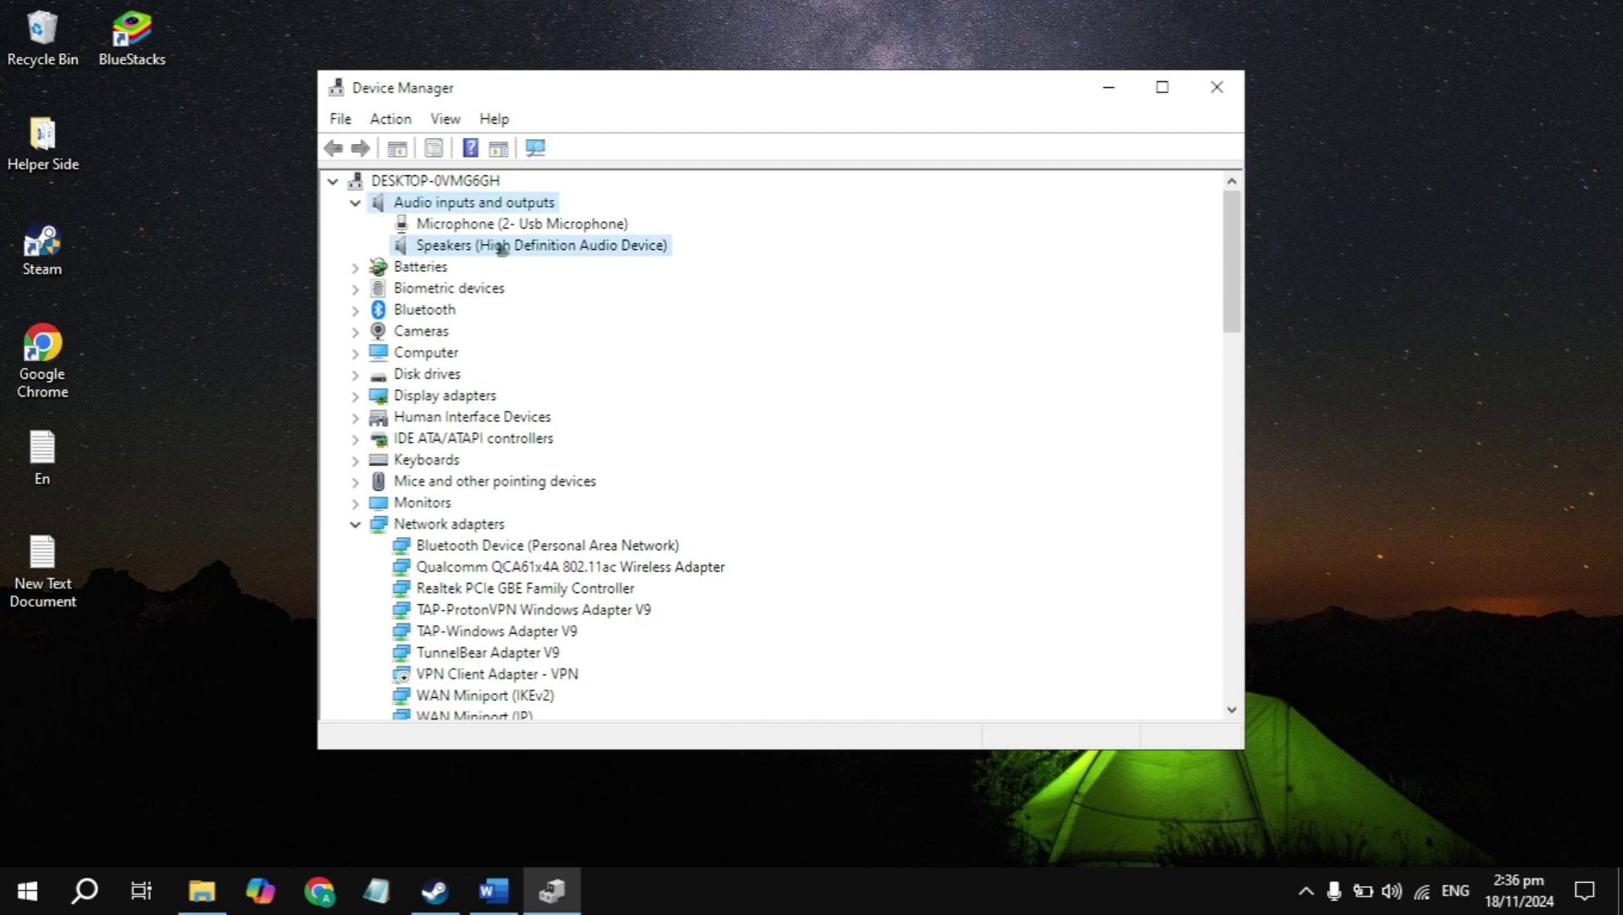
Step: Update the Speakers driver, letting Windows search automatically for the best one
right_click(445, 261)
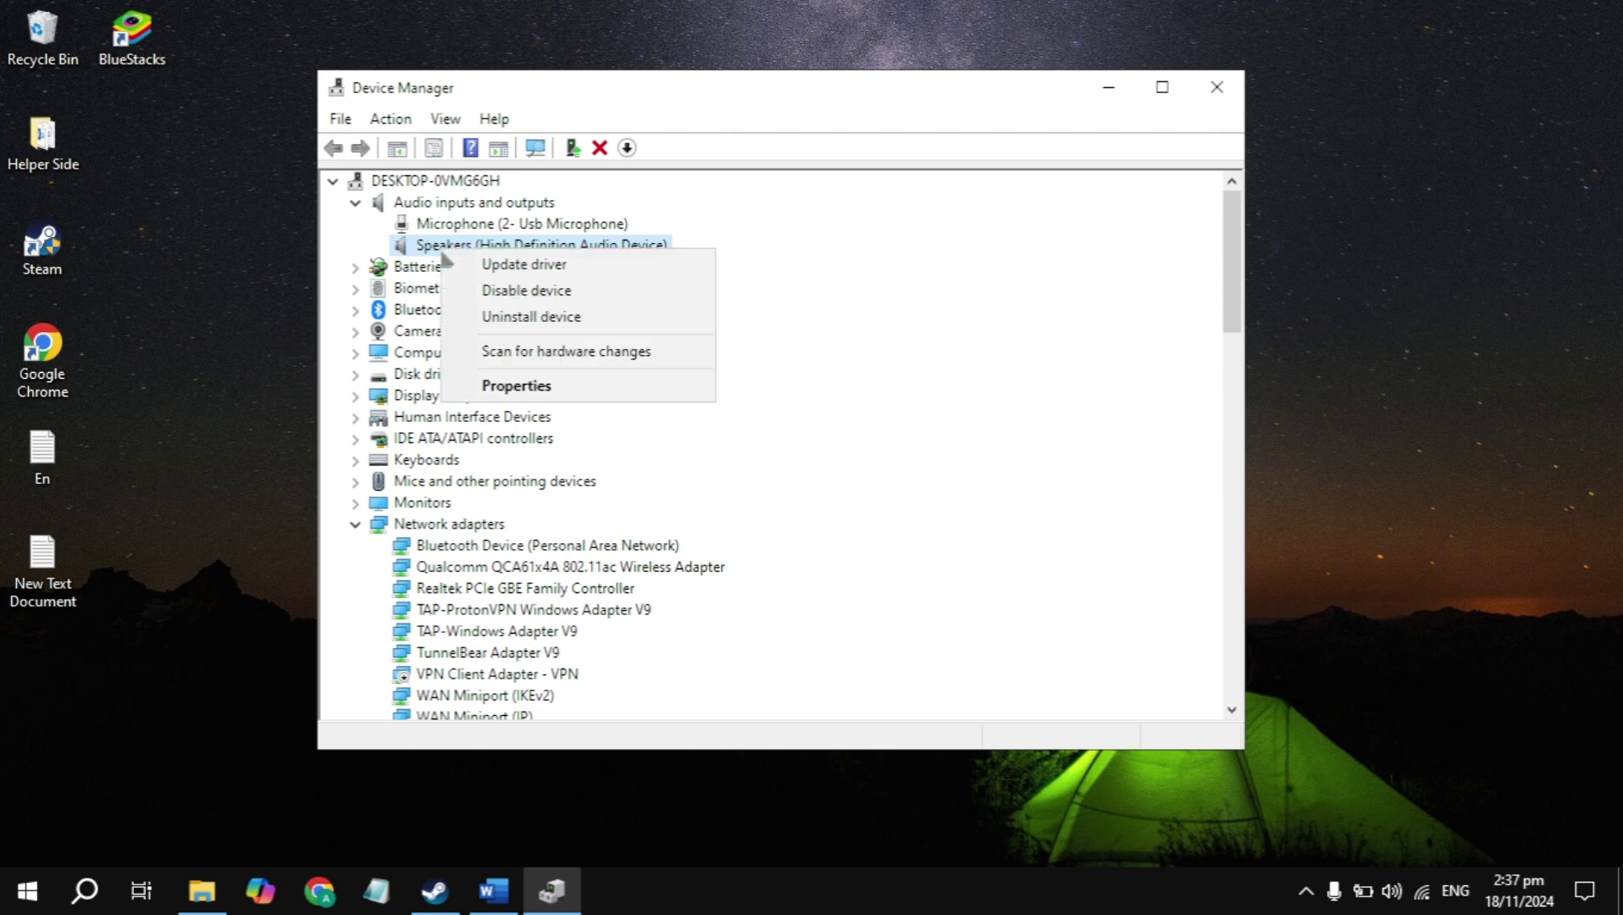
left_click(508, 269)
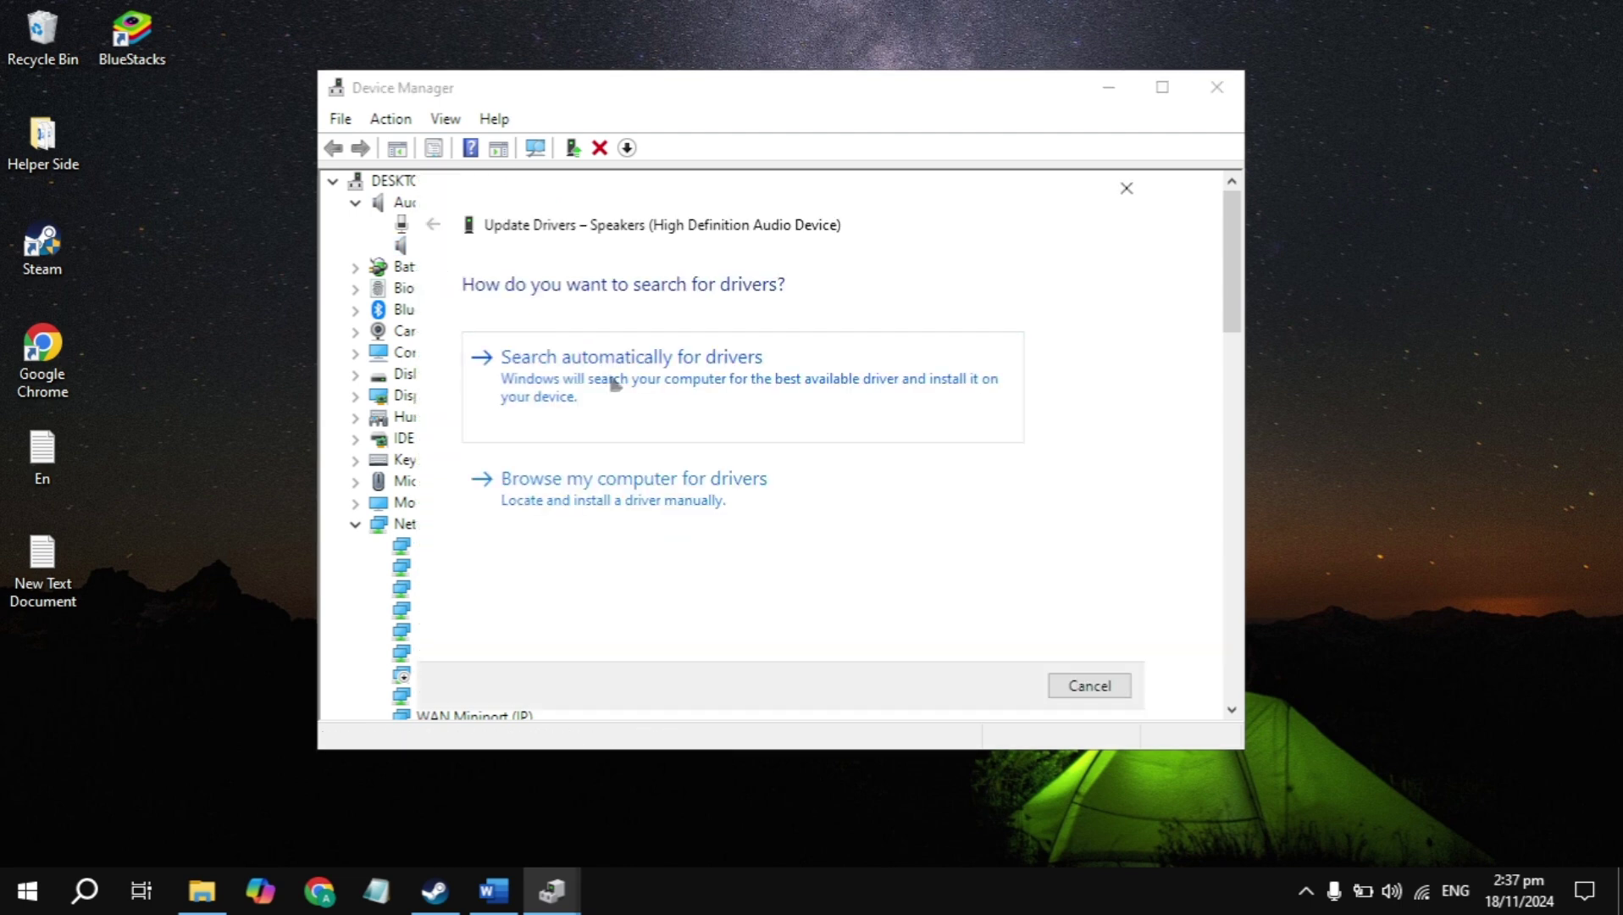
left_click(685, 384)
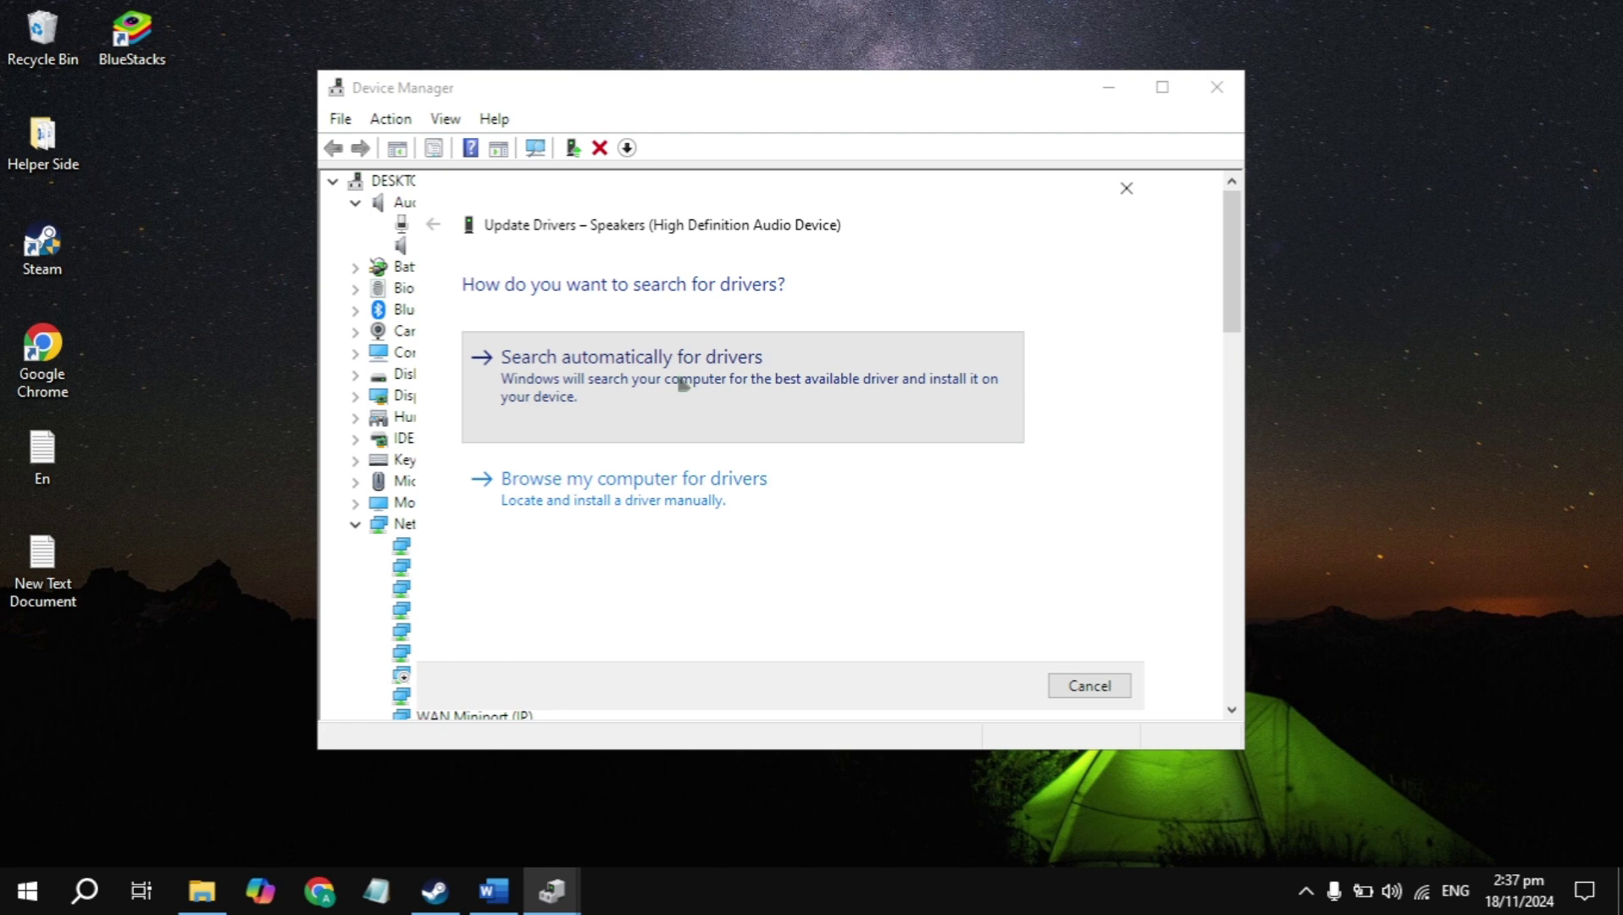